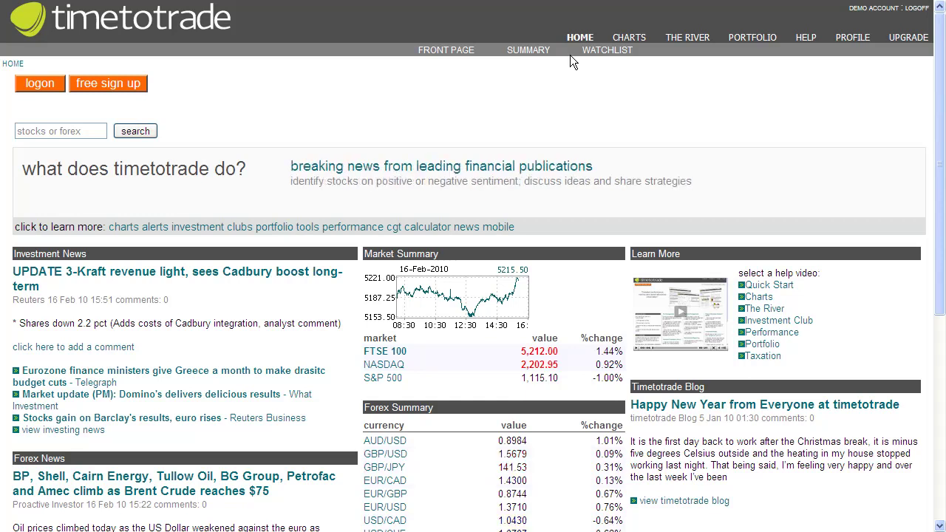
Open the CX:GBPUSD chart on the Charts page and switch it to a one-day view of 16 Feb
mouse_move(627, 43)
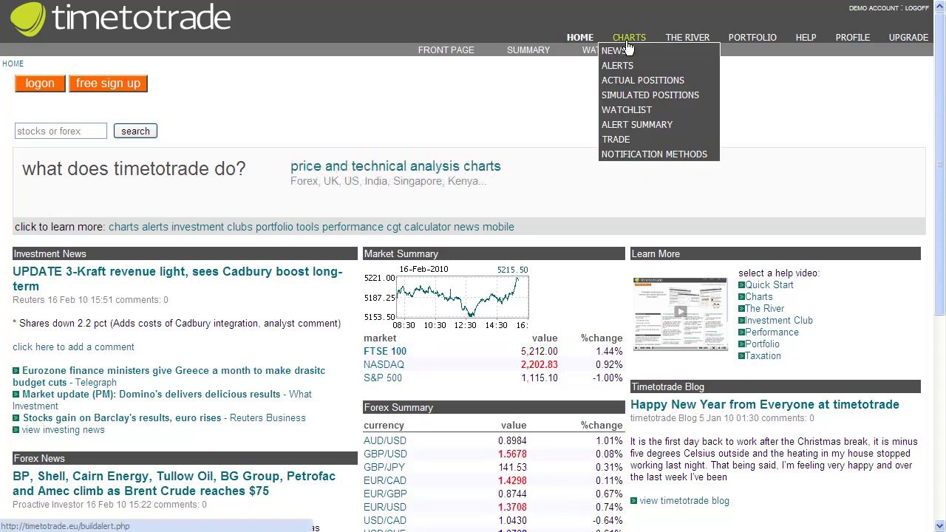
click(627, 46)
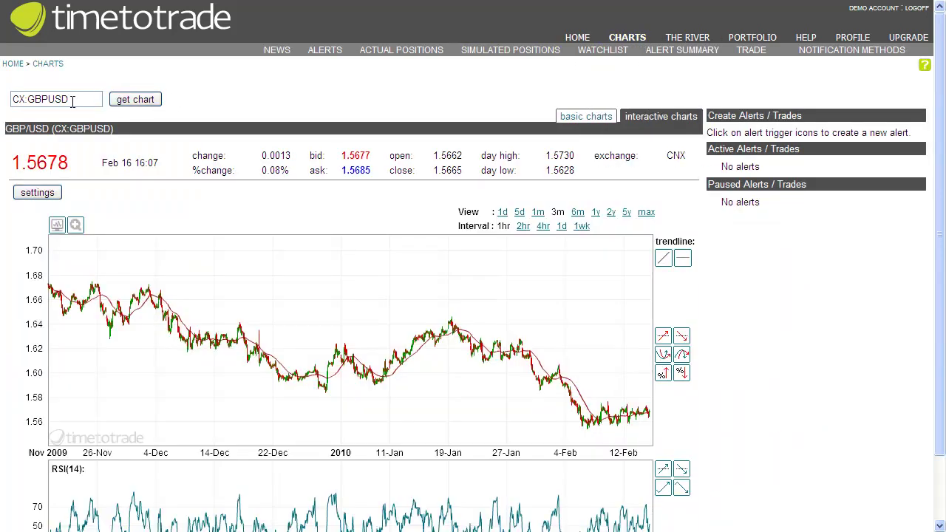
drag(72, 101, 8, 101)
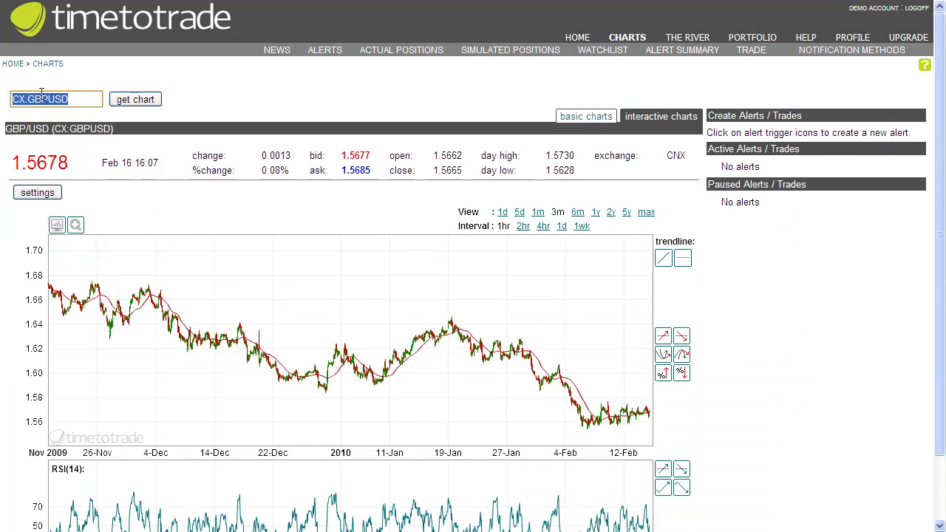
click(500, 195)
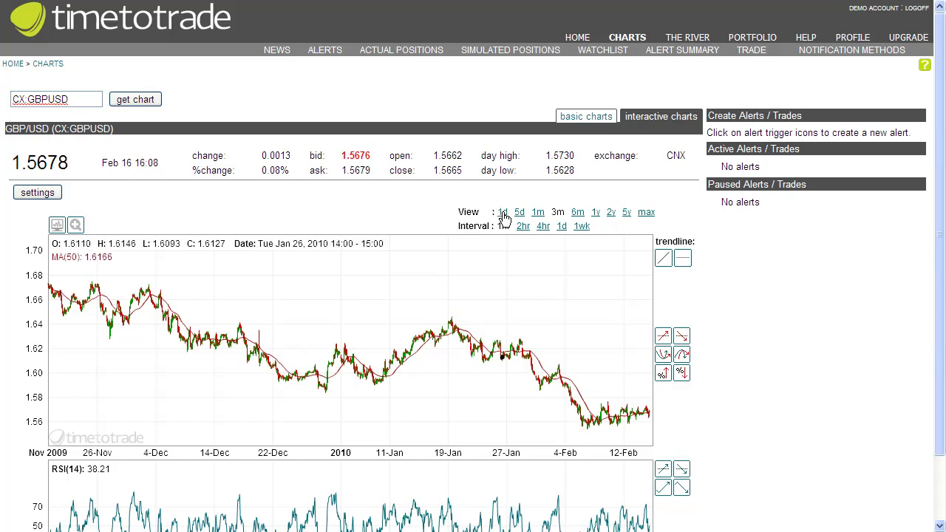
click(502, 213)
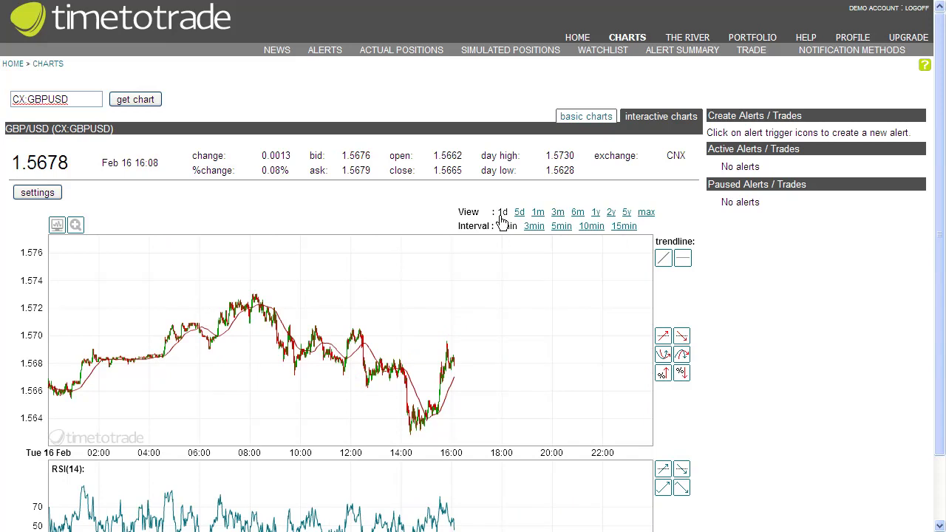
scroll(502, 222, down, 2)
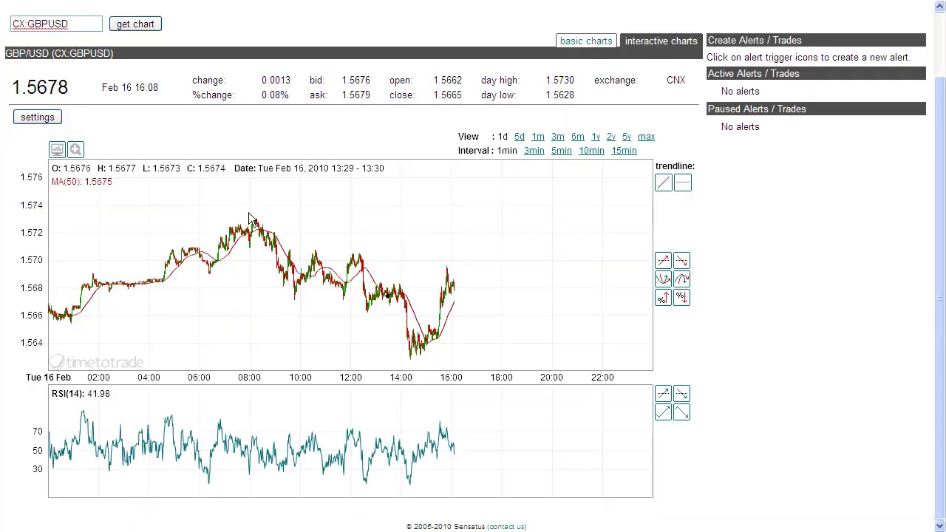
Zoom the GBP/USD chart into the stretch of the day around 12:00 to 14:00
click(76, 150)
drag(309, 196, 445, 206)
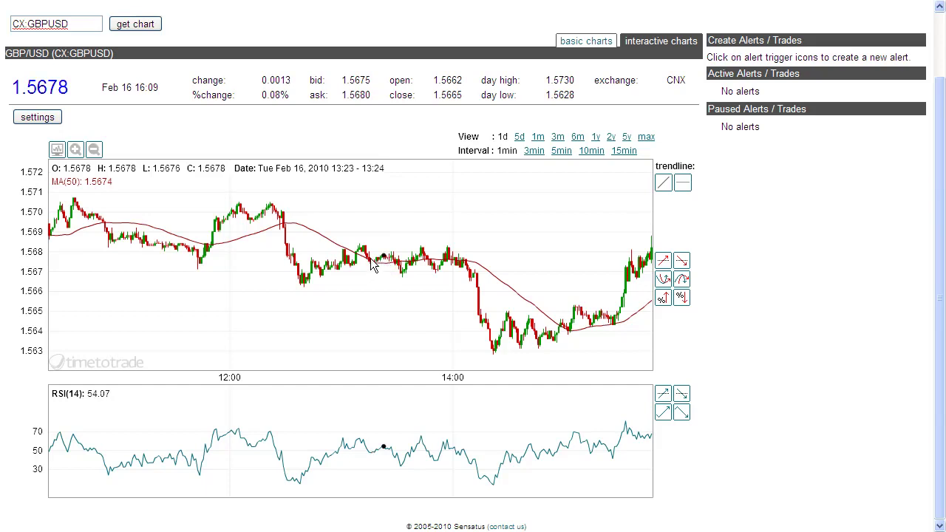
Create a price-rises-above-MA(50) rule that trades forex on the Forex Demo account
click(662, 282)
click(796, 147)
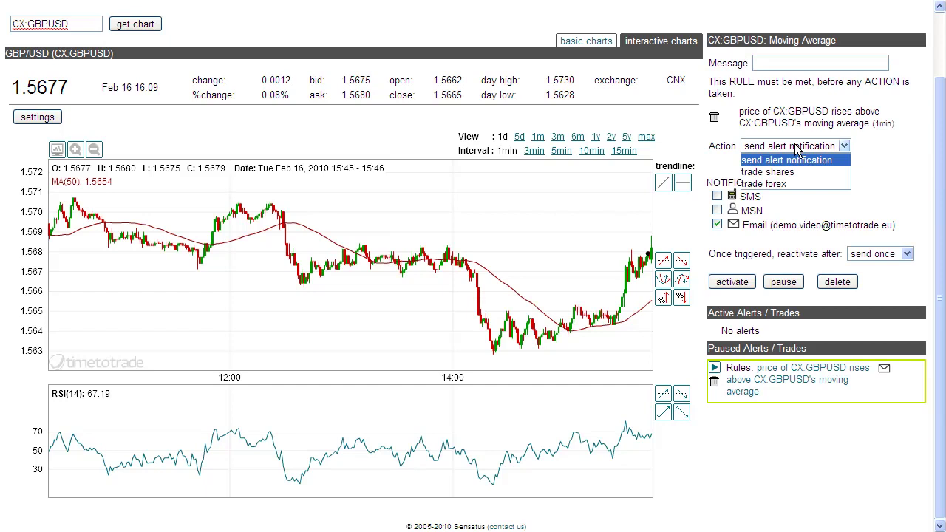
click(790, 185)
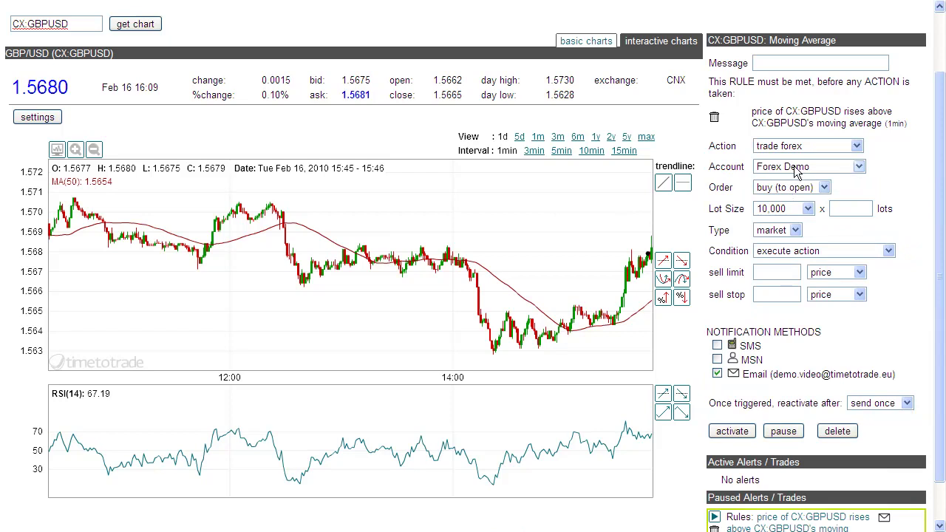
click(796, 171)
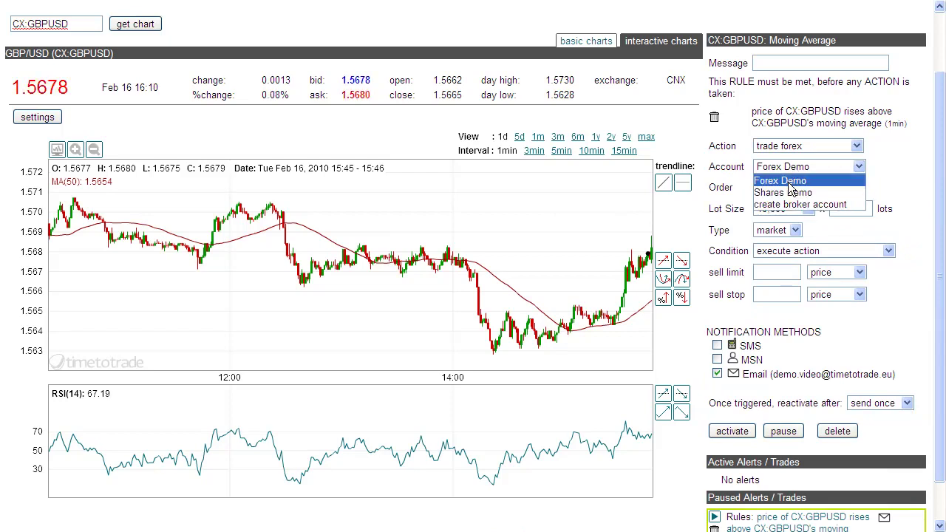
click(790, 181)
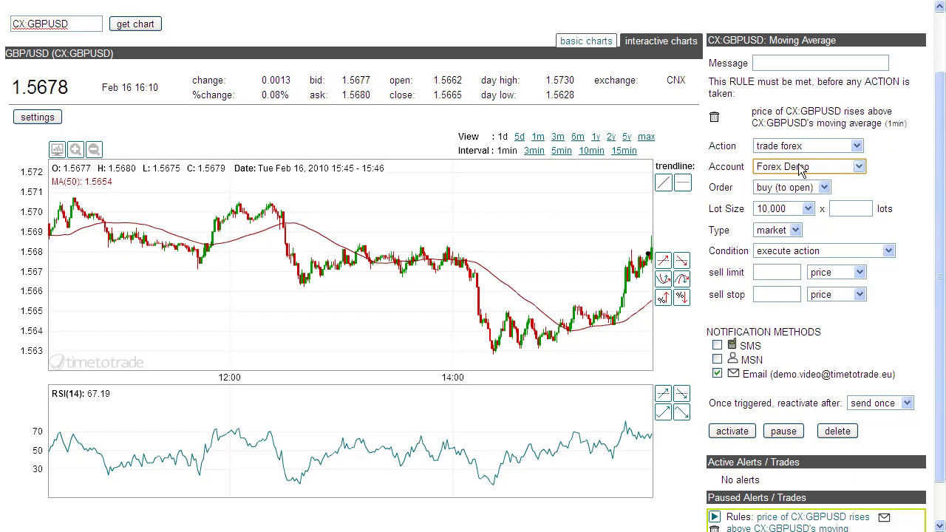
Make the rule's order a market order of 1 lot at lot size 100,000
click(809, 209)
click(804, 232)
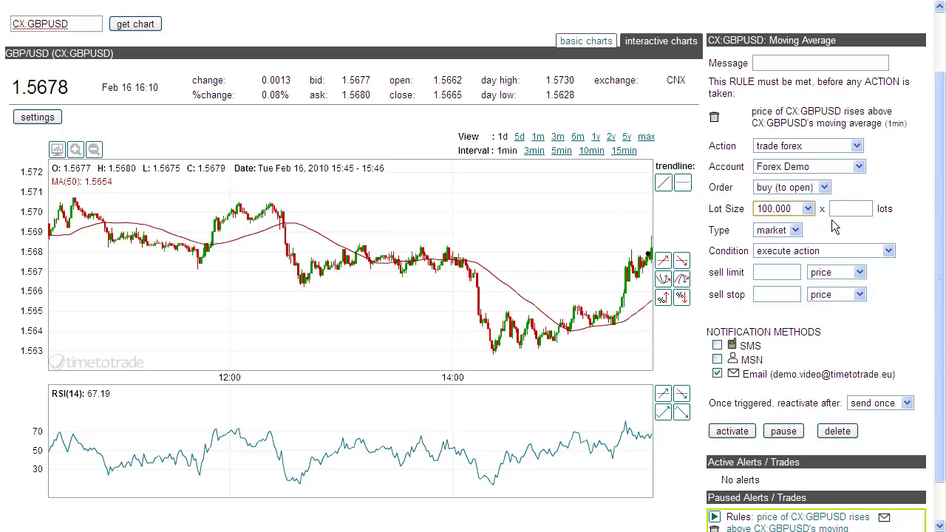
click(840, 209)
text(1)
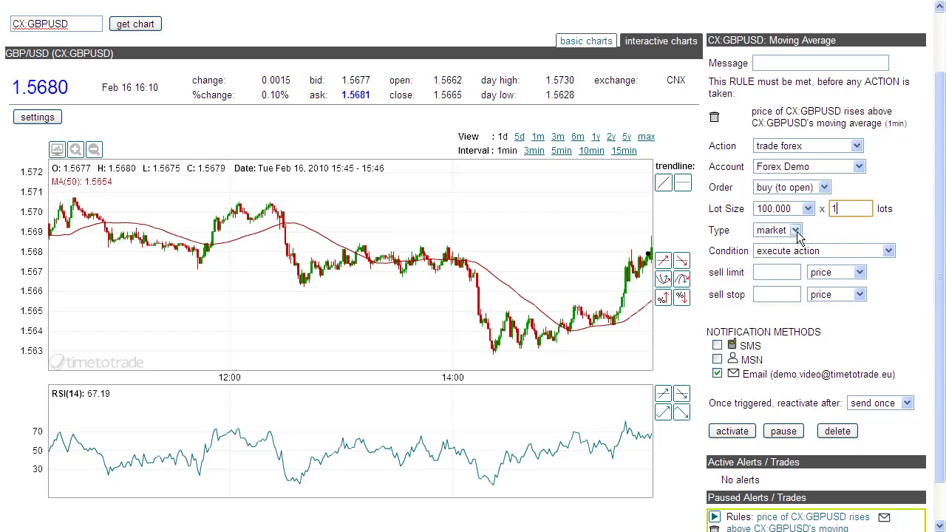
click(797, 232)
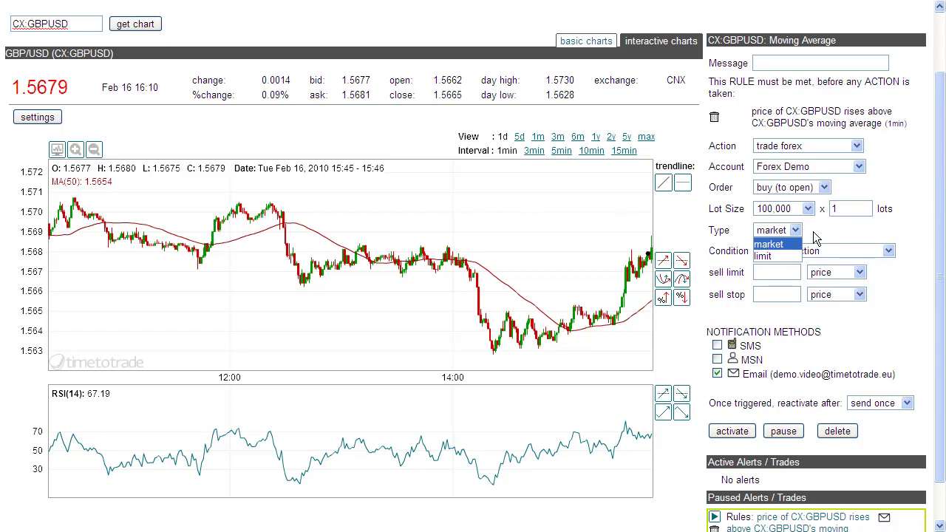
click(815, 237)
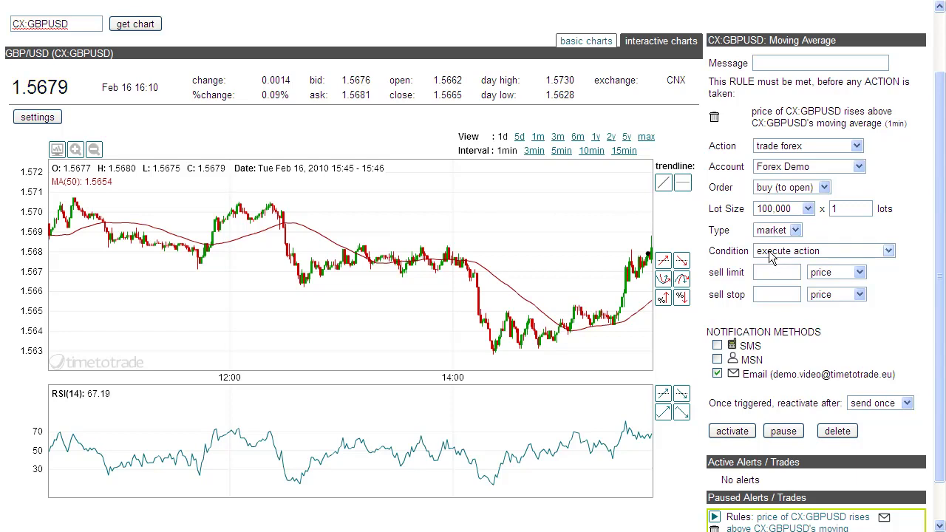
Set the rule's condition to 'if no position, execute action'
click(770, 256)
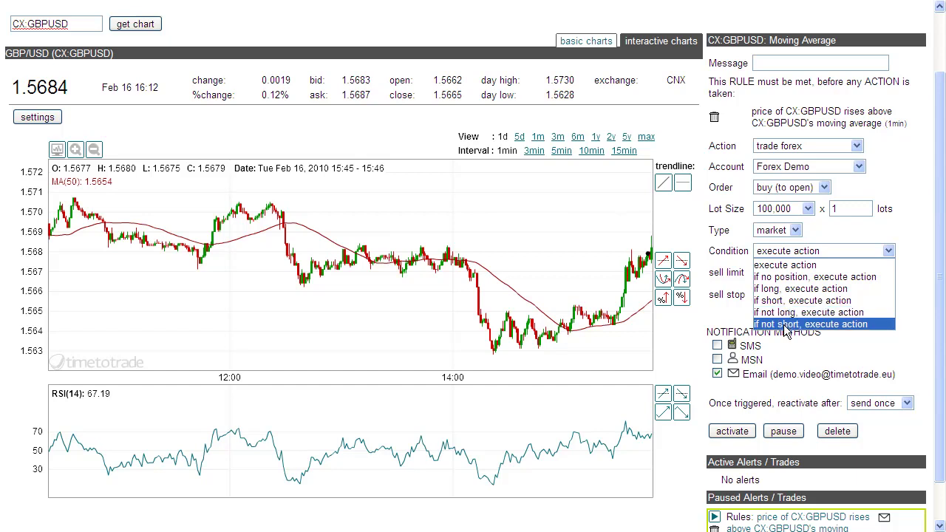
click(780, 279)
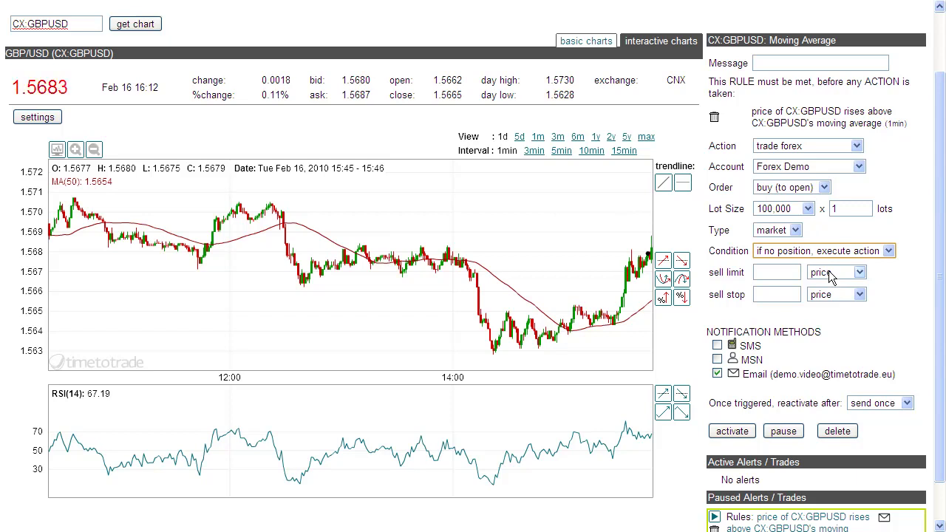
Measure the sell limit as a change and enter its amount of 0.0010
click(768, 273)
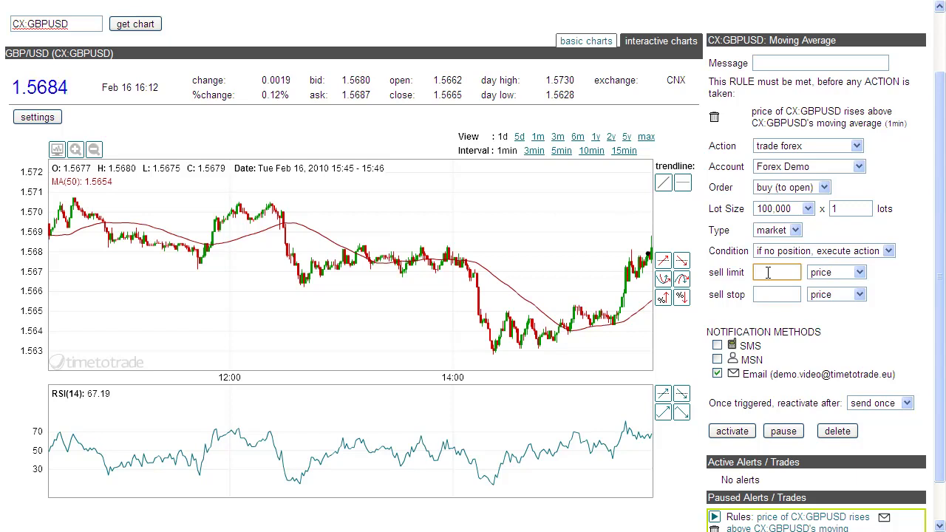
click(850, 275)
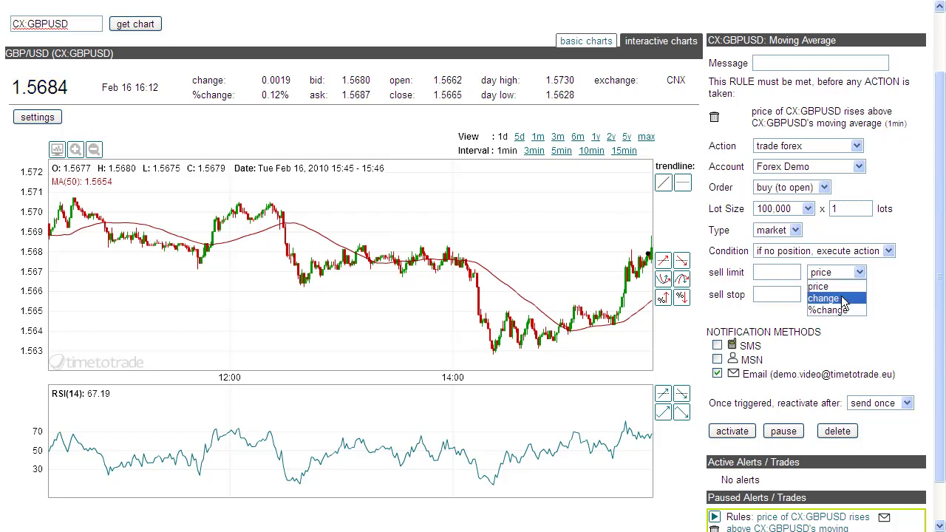
click(843, 299)
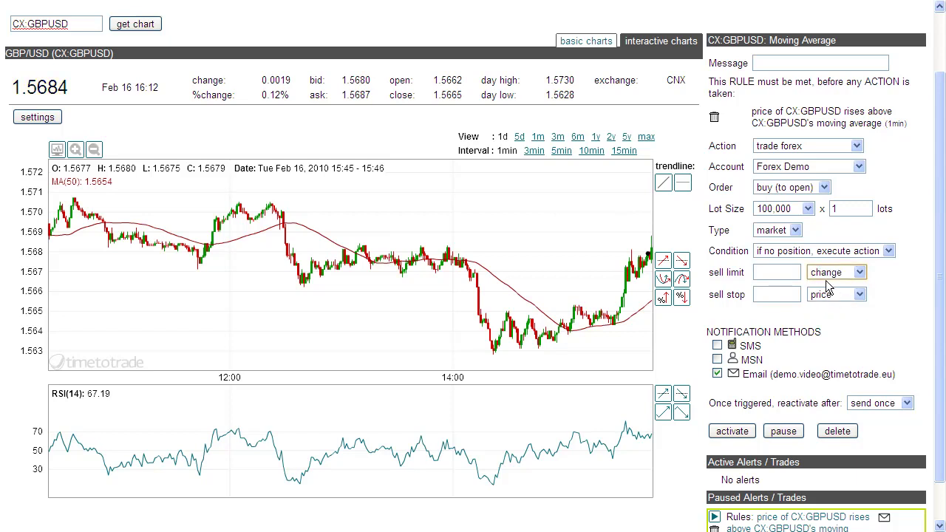
click(784, 274)
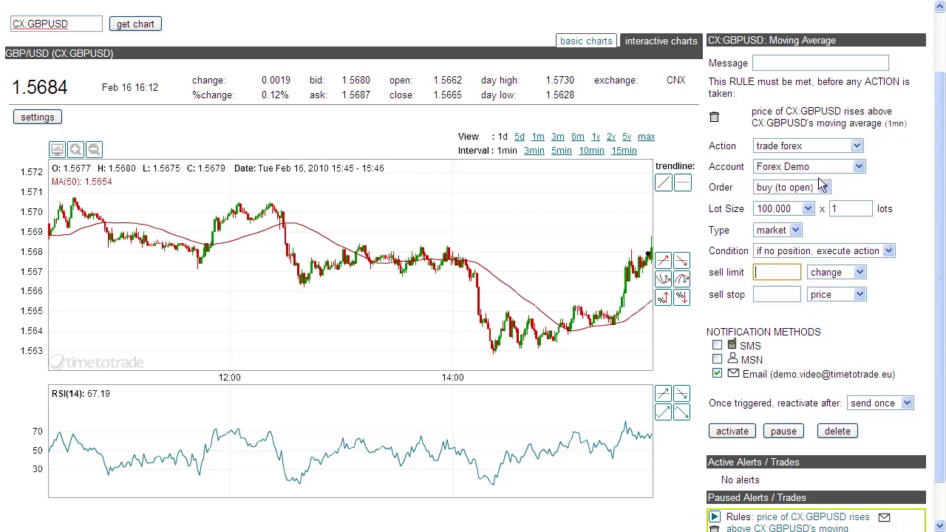
click(682, 183)
text(0)
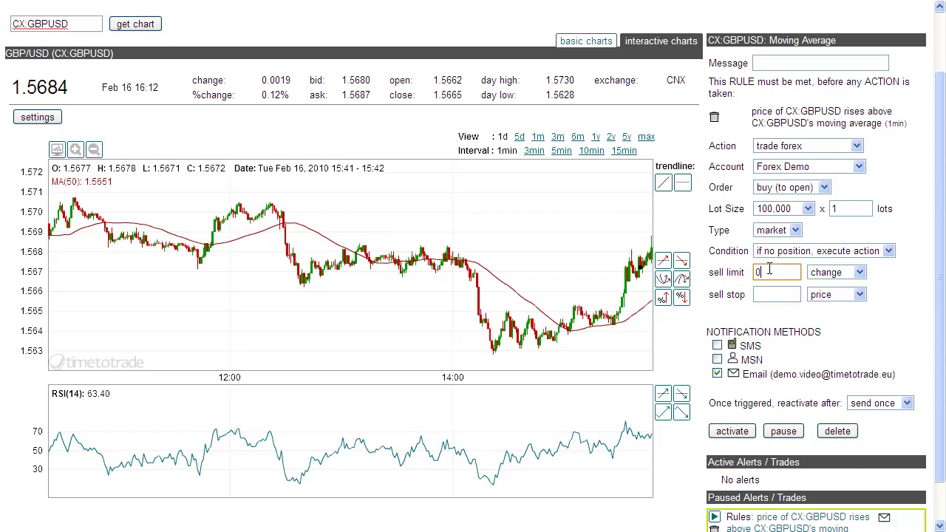
text(.0)
text(5)
text(10)
Set the sell stop to 0.0005 as a change, keeping the sell limit measured as change
click(824, 307)
click(822, 318)
click(781, 296)
text(0.00)
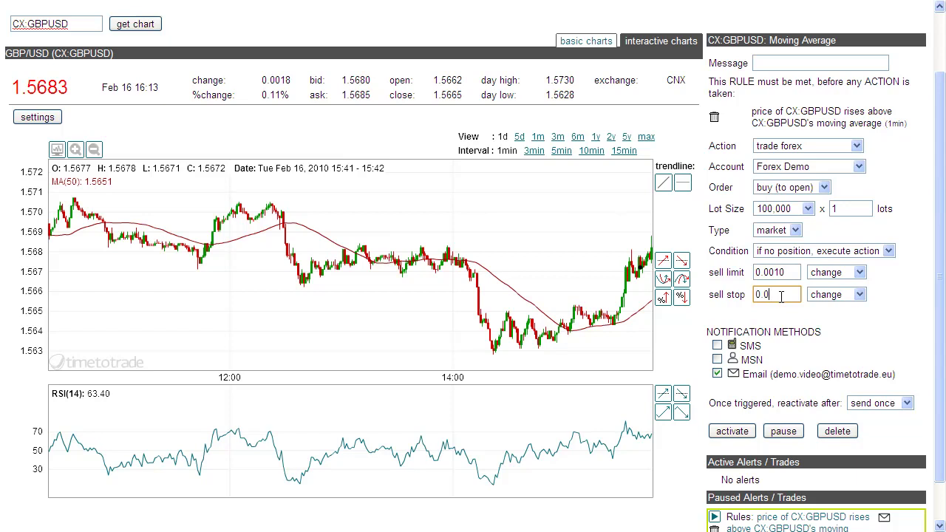
text(05)
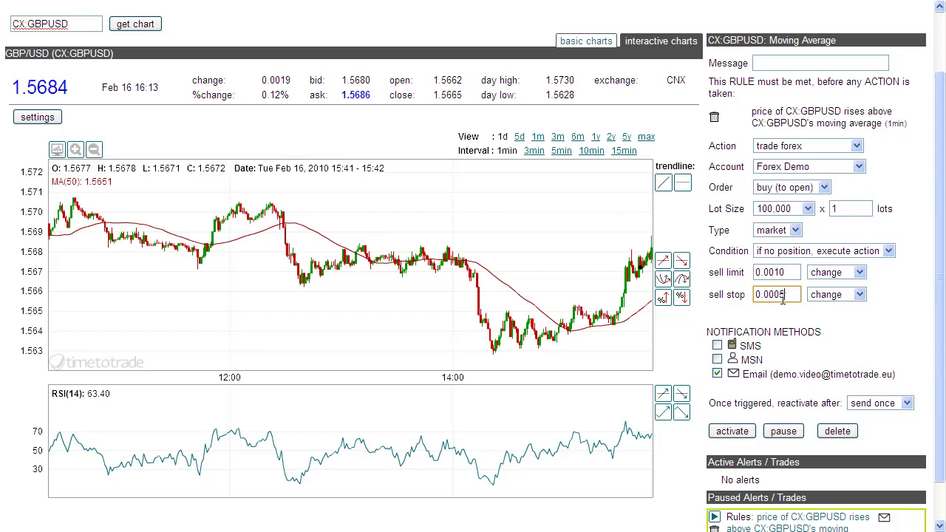
click(837, 279)
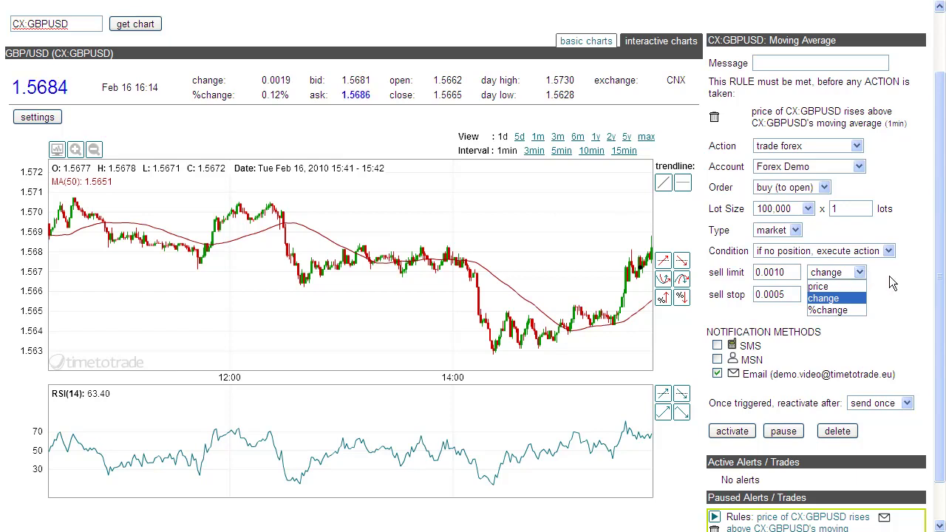
click(890, 278)
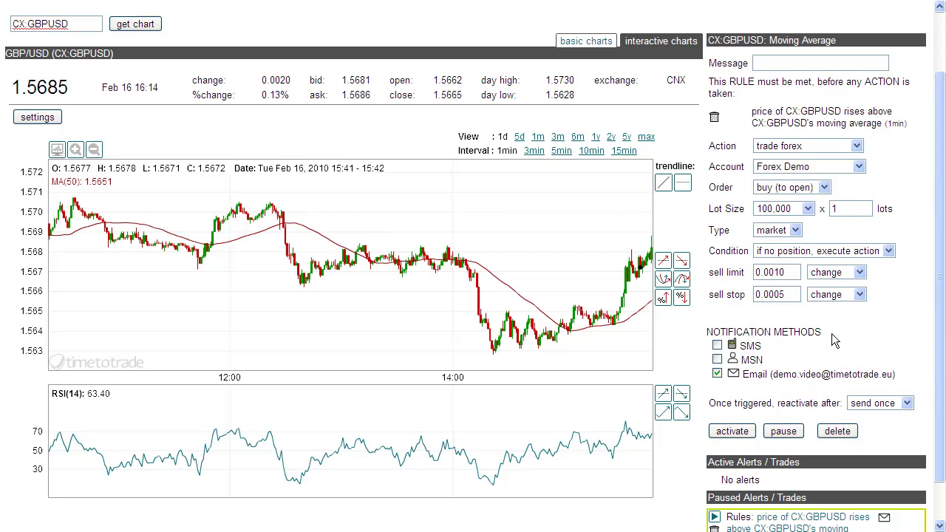
click(798, 64)
Enter the rule message 'Buy to Open long GBPUSD position'
text(Buy)
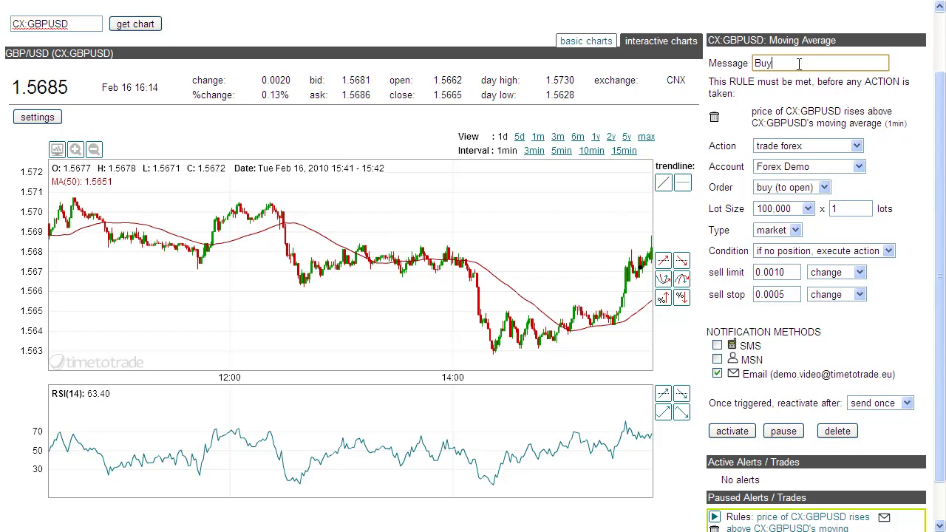
text( to Open)
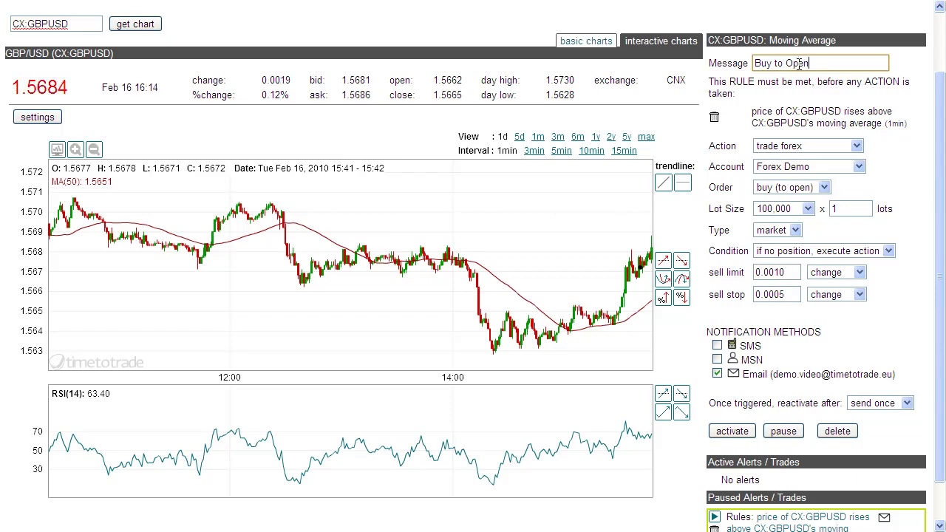
text( long GBPUSD position)
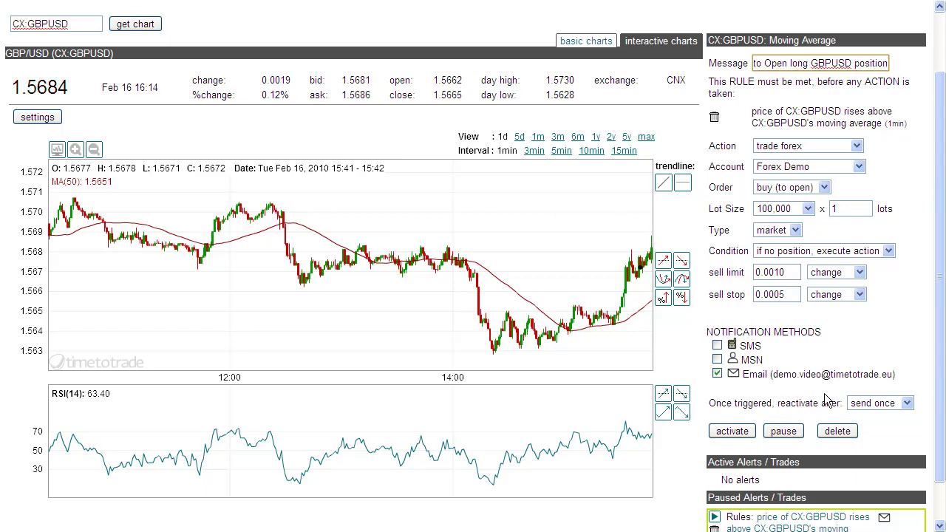
click(869, 408)
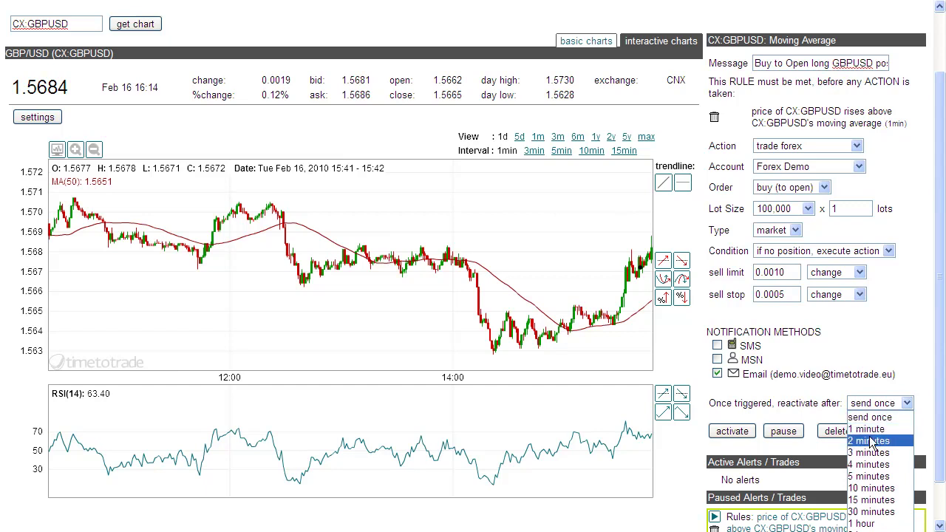
Set the rule to reactivate after 1 minute and activate the buy-to-open rule
key(Escape)
key(Down)
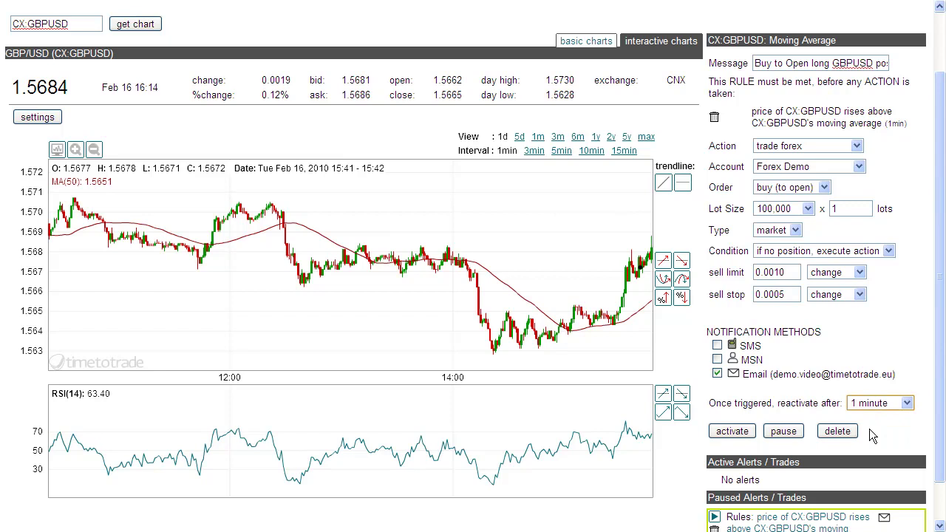
click(730, 432)
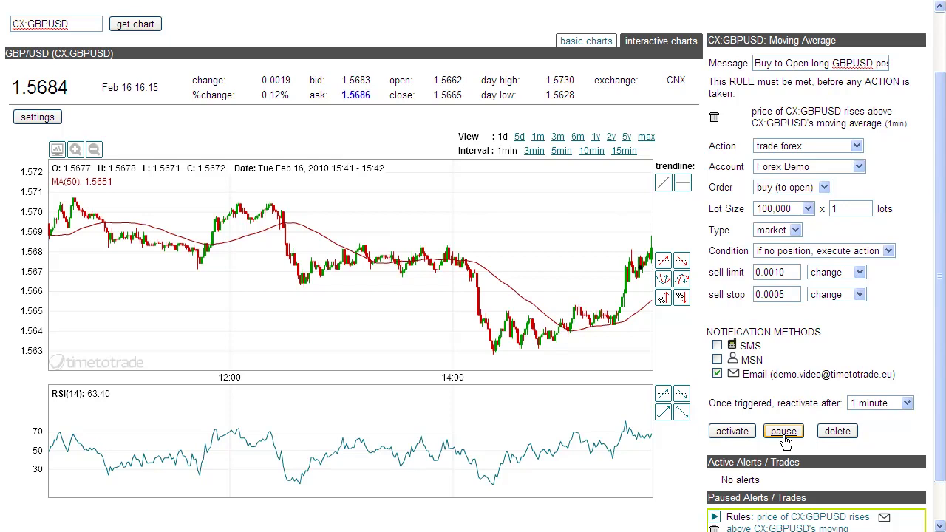
click(733, 434)
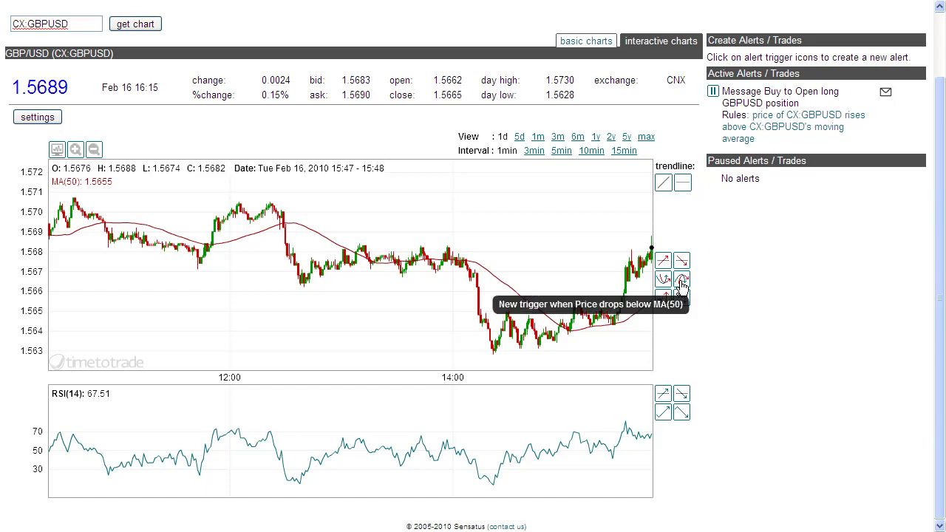
Create a price-drops-below-MA(50) rule that trades forex with a sell (to open) order
click(680, 282)
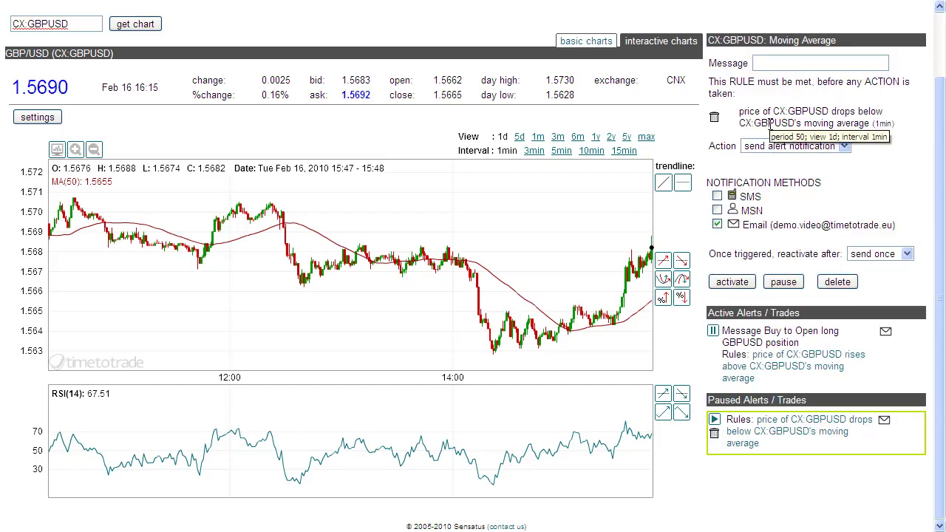
click(779, 146)
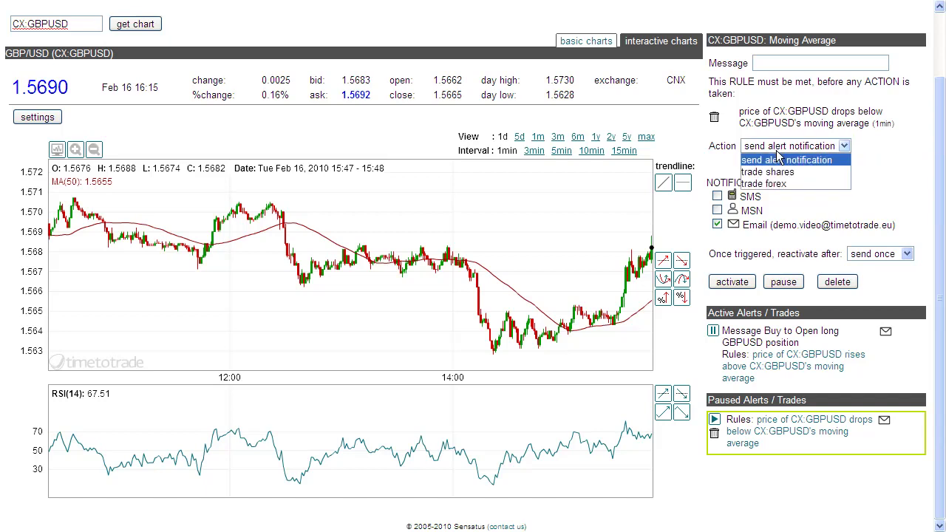
click(774, 184)
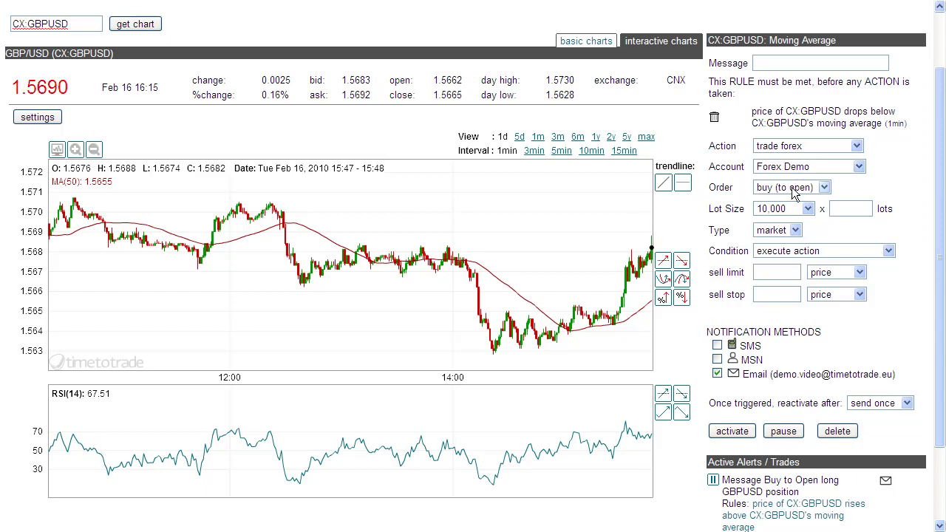
click(794, 190)
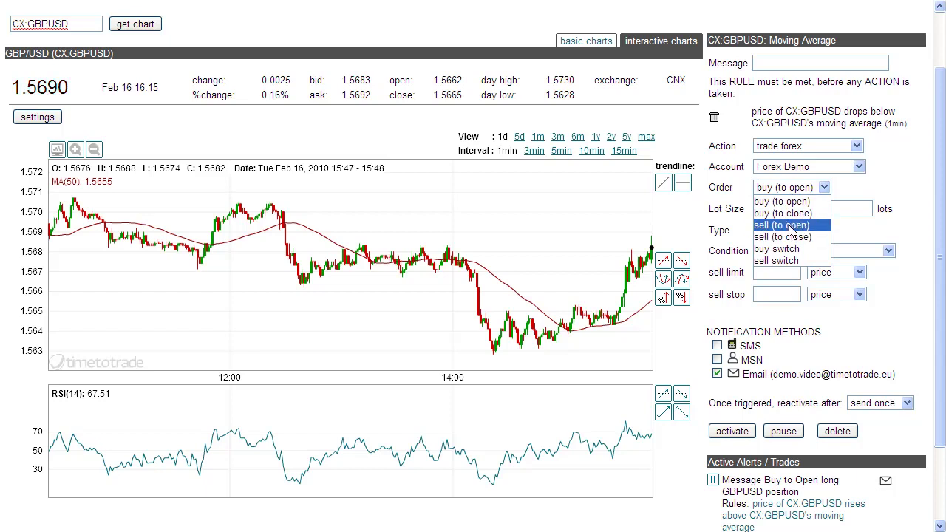
click(790, 225)
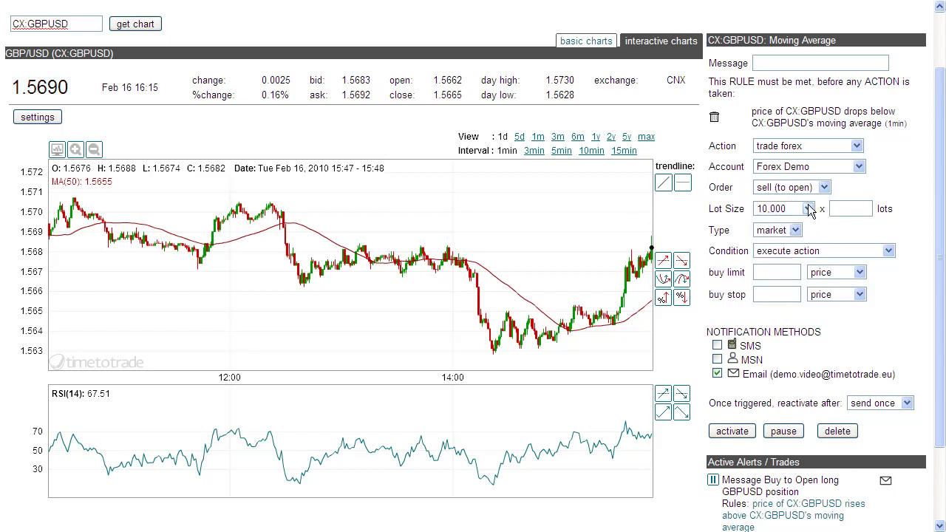
Set the lot size to 100,000 × 1 lot and the condition to 'if no position'
click(811, 210)
click(800, 232)
click(836, 212)
text(1)
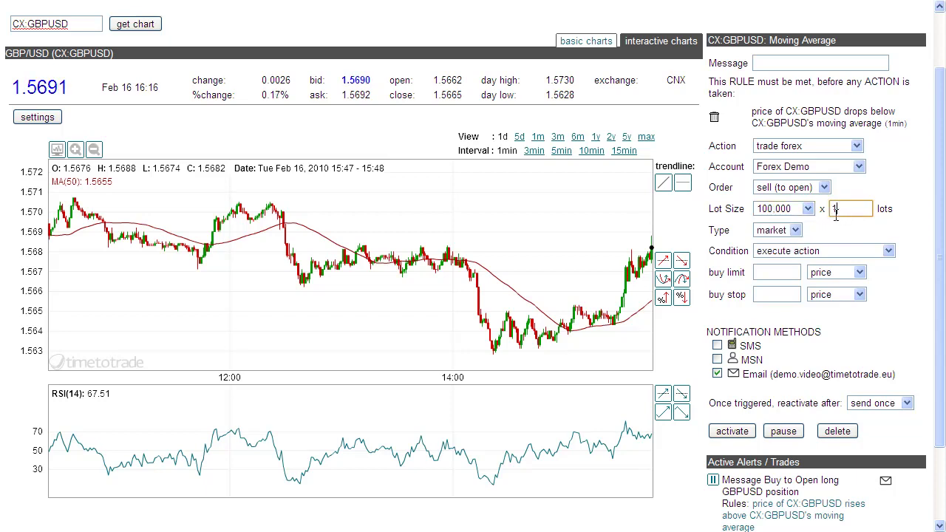
click(805, 254)
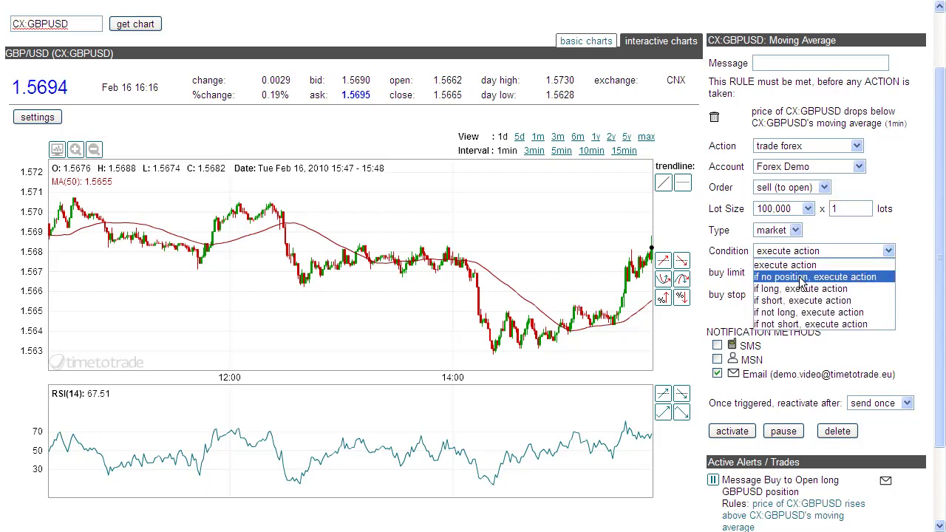
click(802, 277)
Set the buy limit to 0.0010 and the buy stop to 0.0005, both measured as changes
click(835, 272)
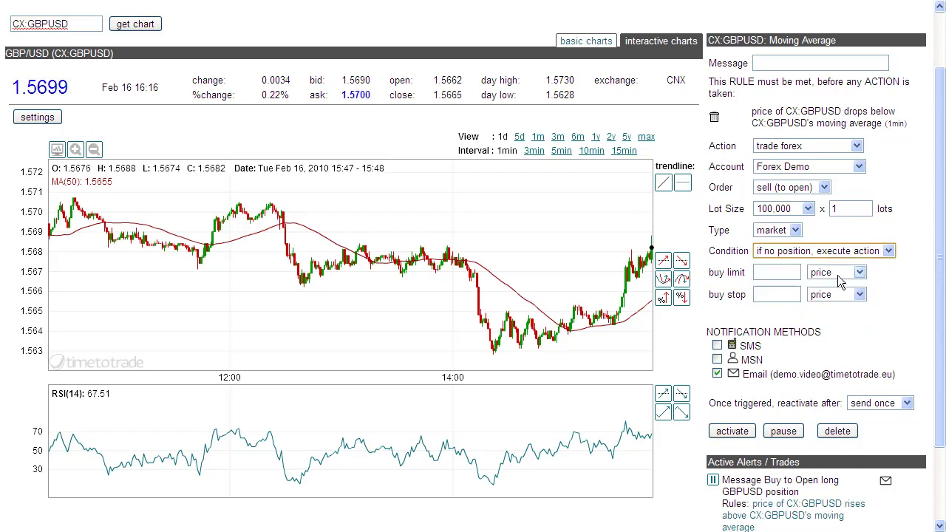
click(837, 298)
click(837, 298)
key(Escape)
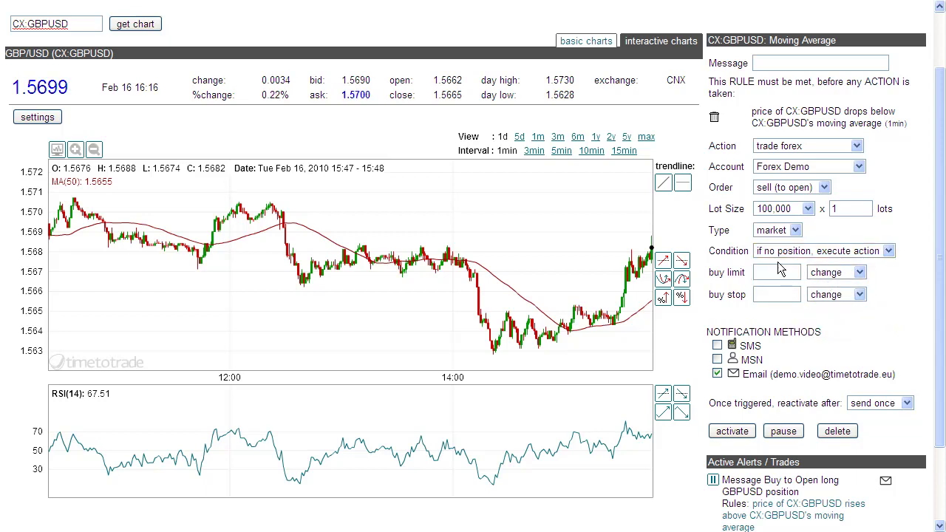
click(781, 272)
text(0.0010)
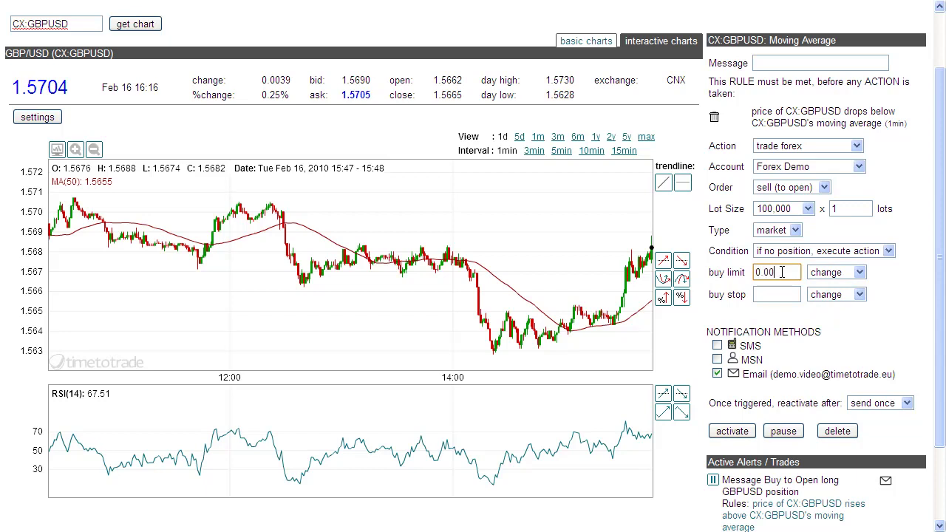
click(774, 291)
text(0.002)
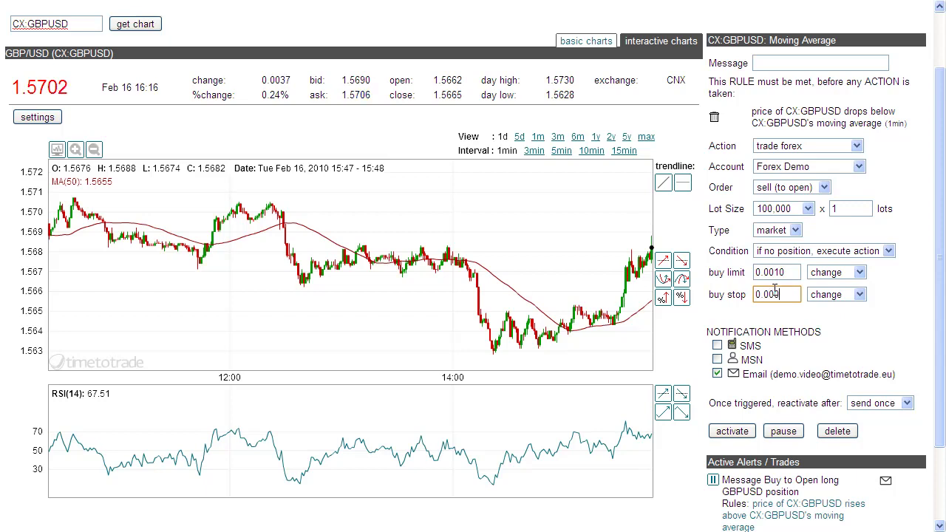
text(5)
key(Tab)
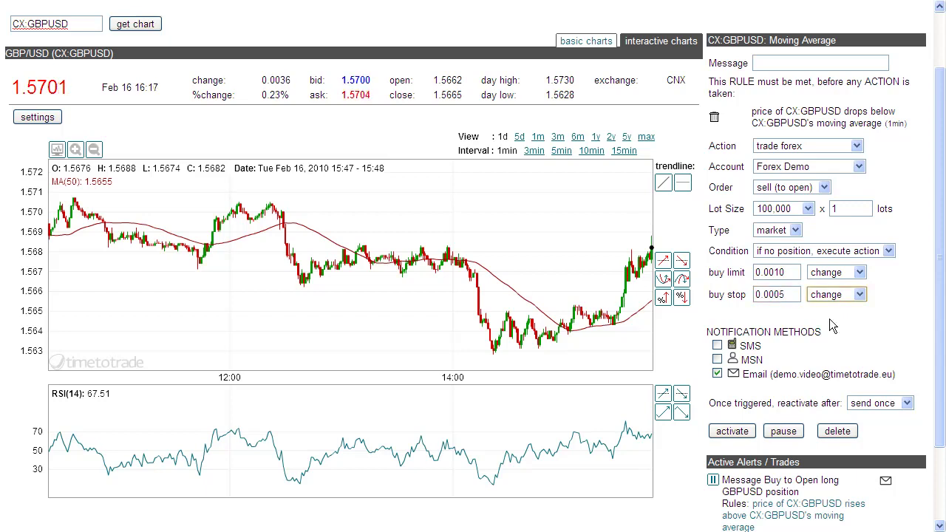
Give the sell rule the message 'Sell to Open short GBPUSD position', reactivate after 1 minute, and activate it
click(820, 63)
text(S)
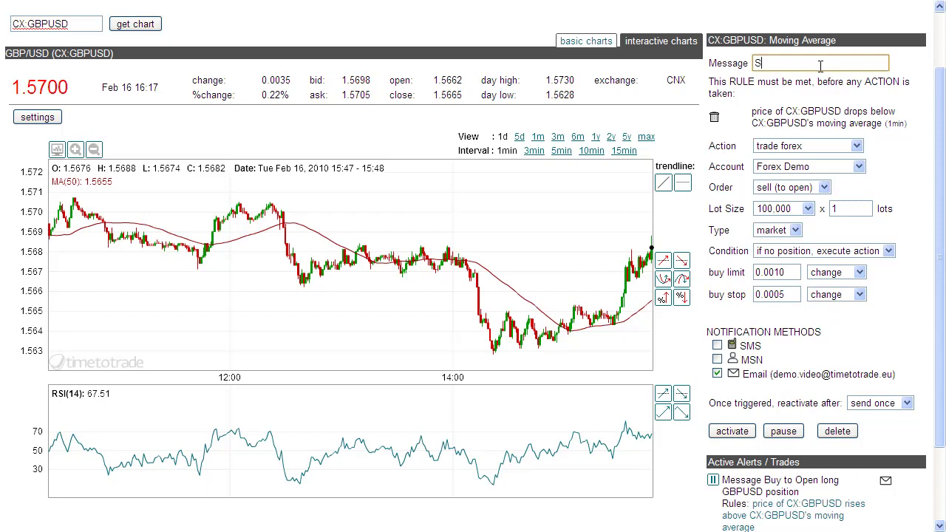
text(ell to Open)
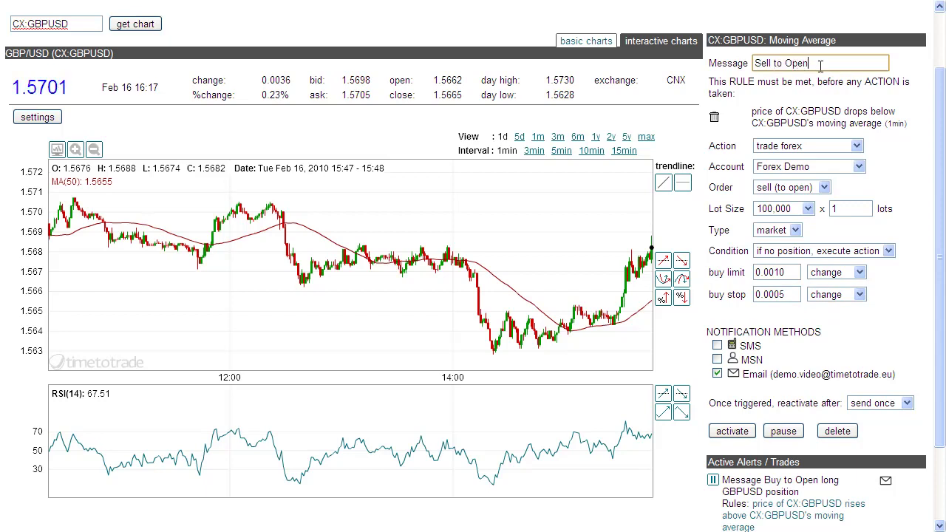
text( short GBPUSD)
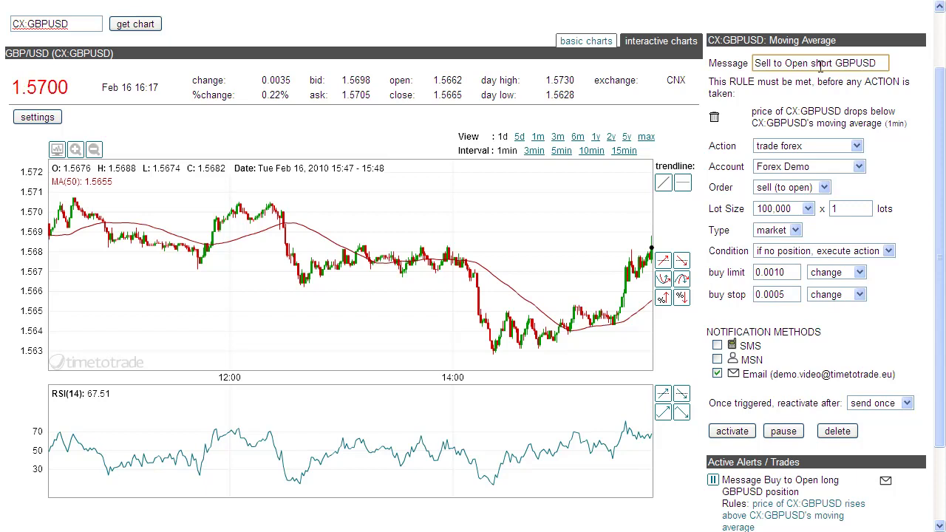
text( position)
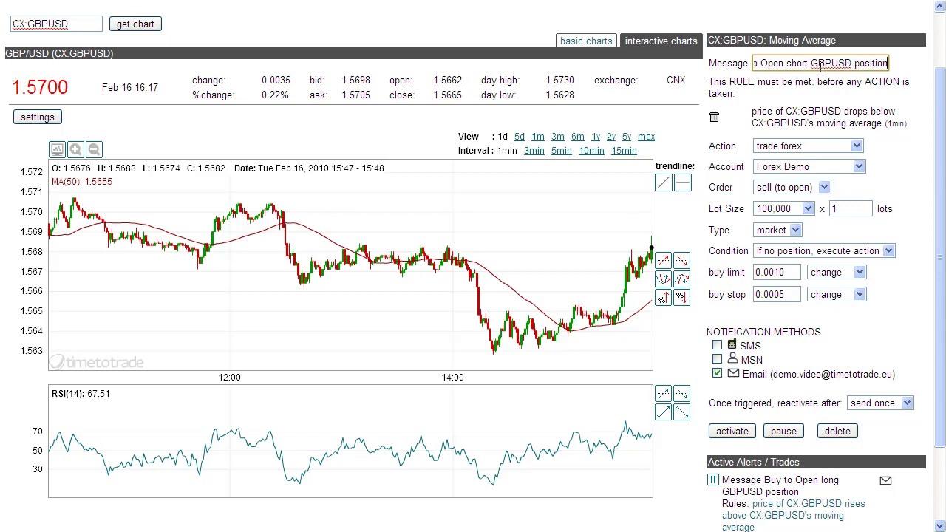
click(906, 402)
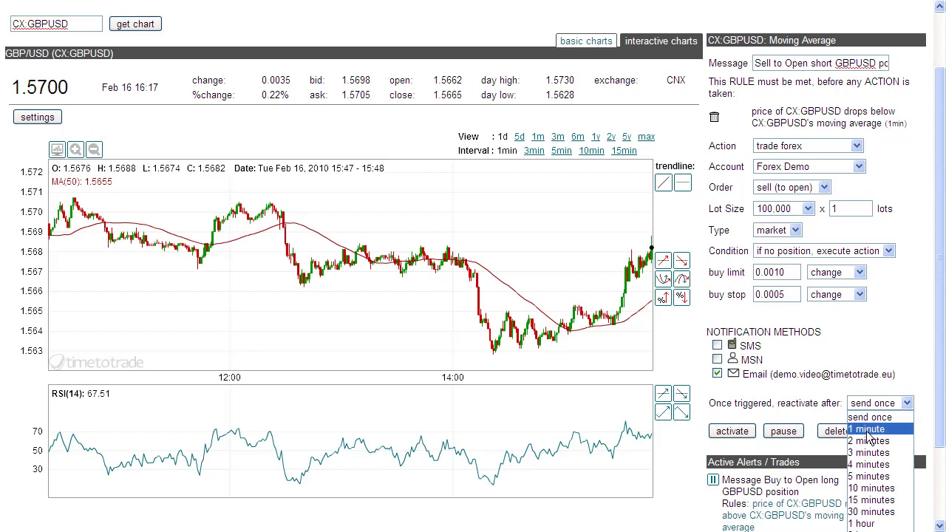
click(867, 435)
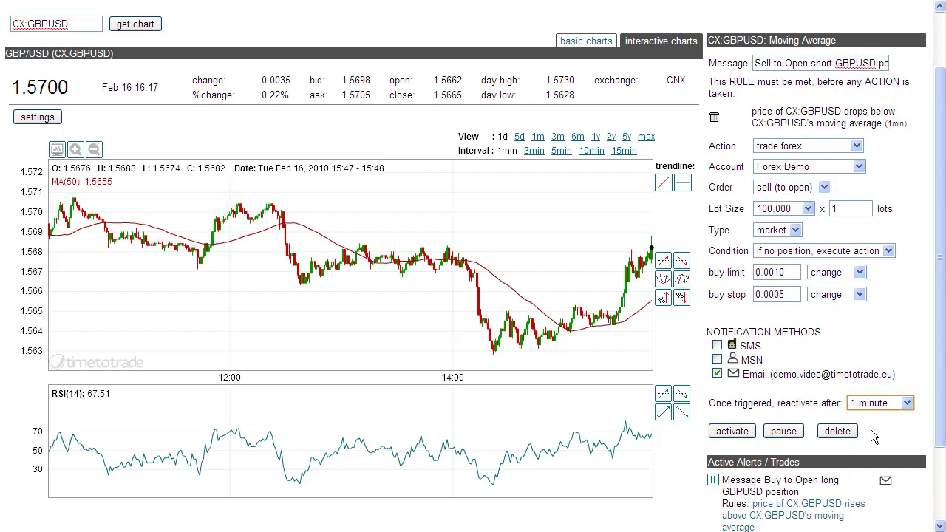
click(733, 431)
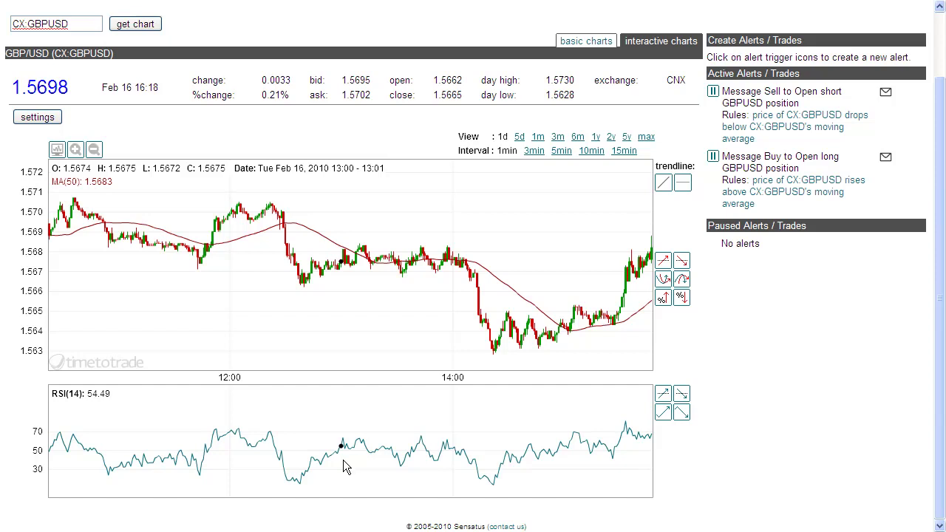
Create a trigger for RSI rising above 50
click(662, 396)
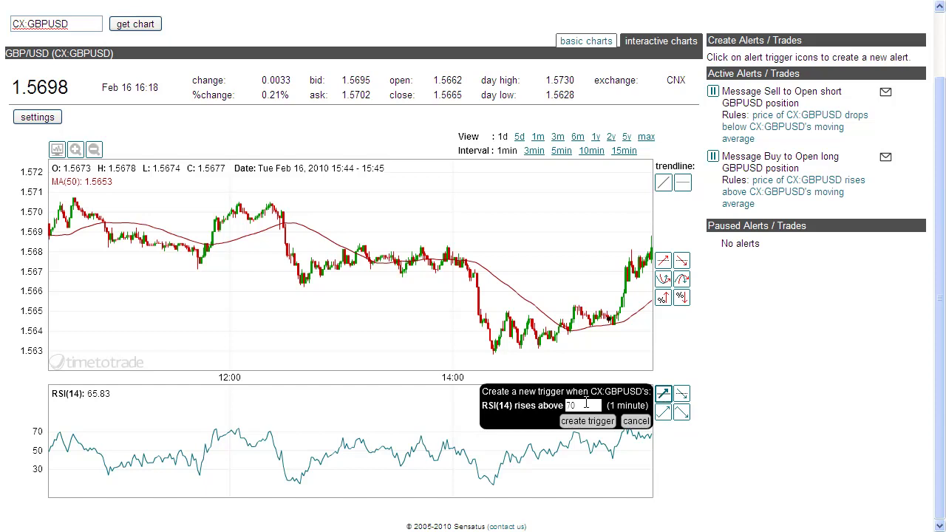
text(5)
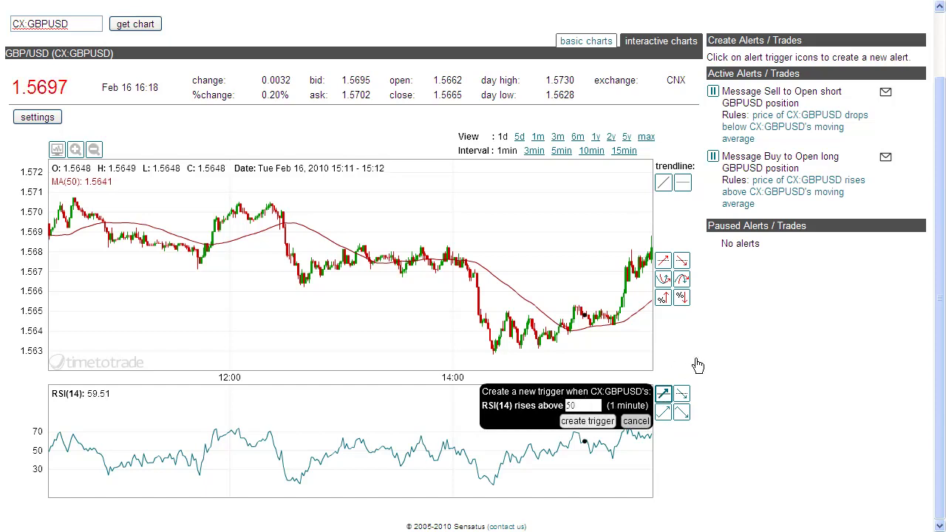
key(Return)
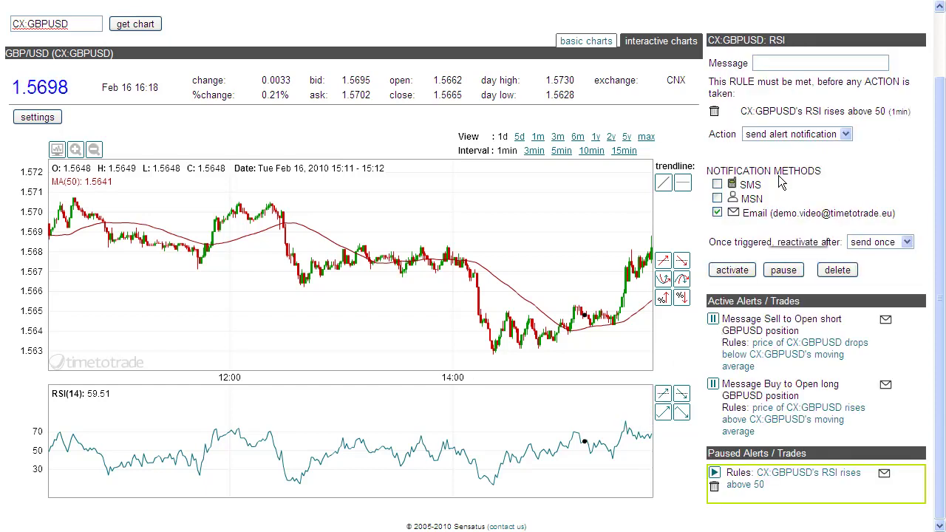
Set the rule's action to trade forex with a buy switch order
click(779, 136)
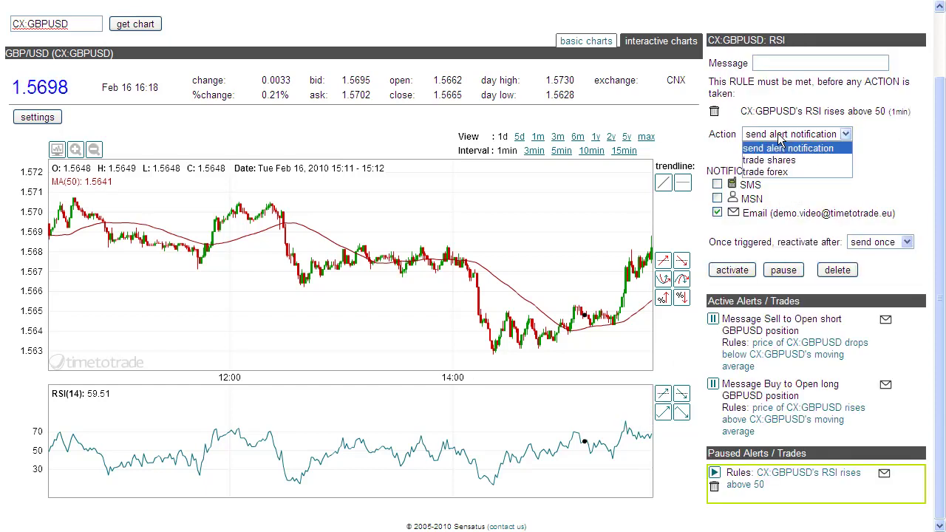
click(777, 171)
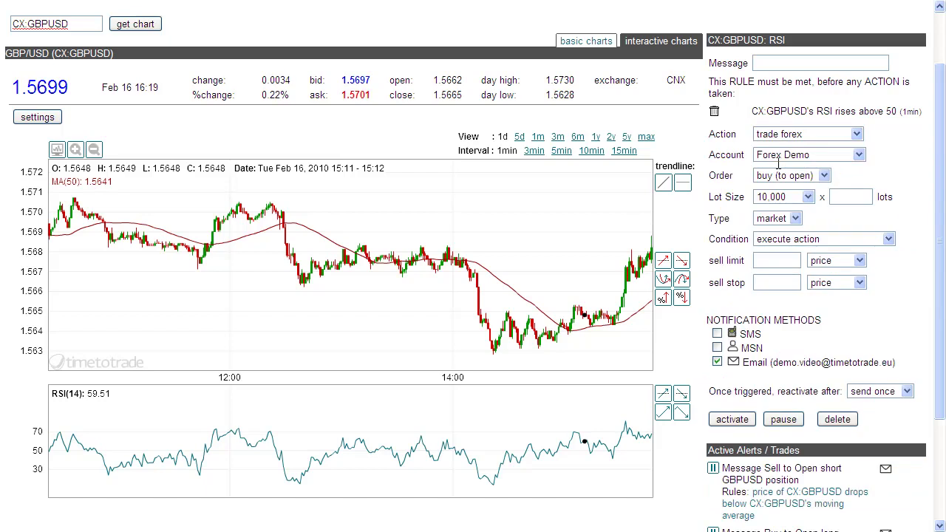
click(794, 177)
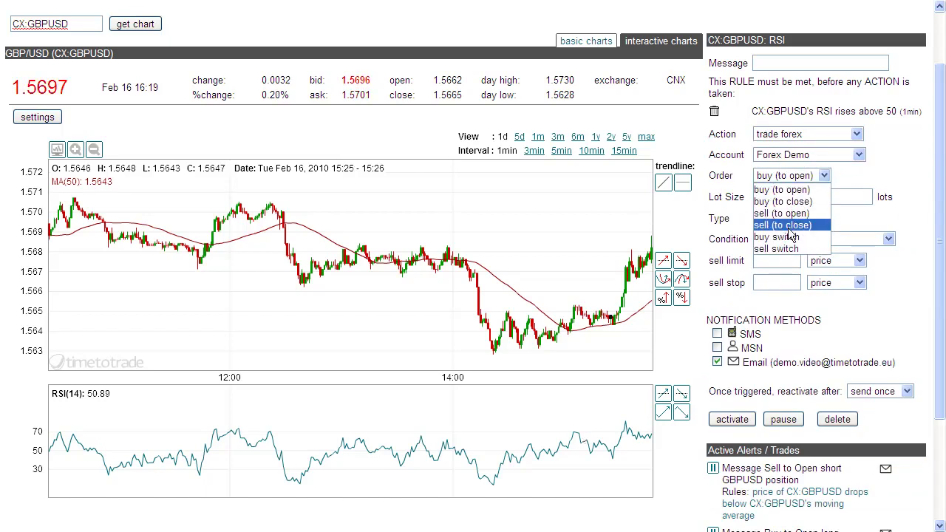
key(Escape)
key(Down)
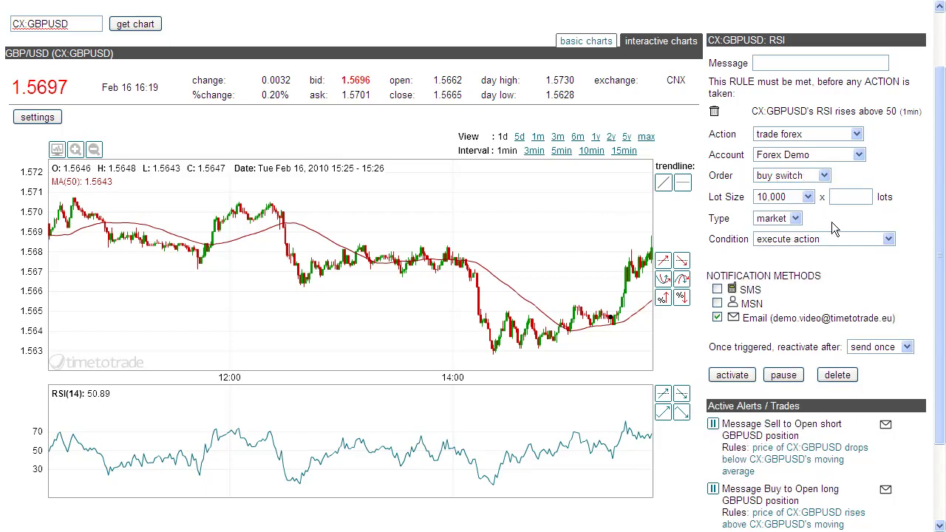
click(808, 196)
Set lot size 100,000 with 1 lot, keep buy switch, reactivate after 1 minute, and activate the rule
key(Return)
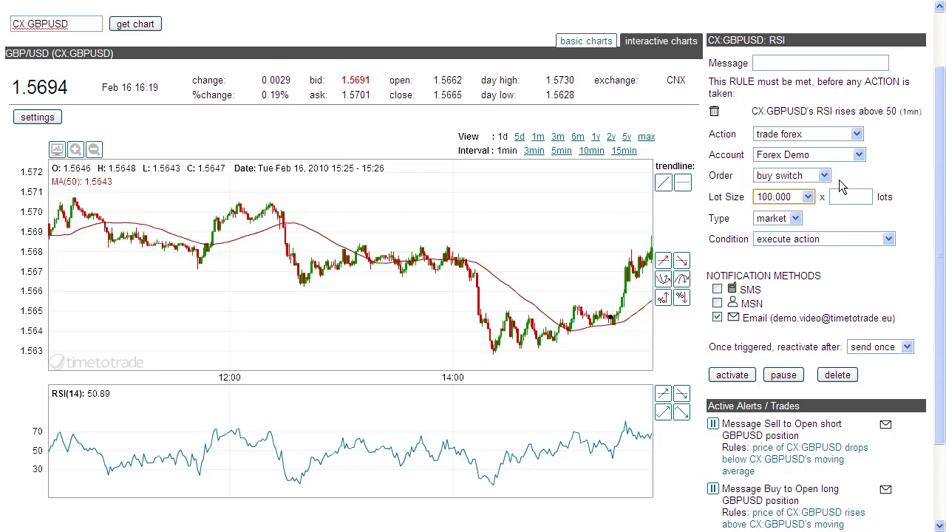
click(828, 177)
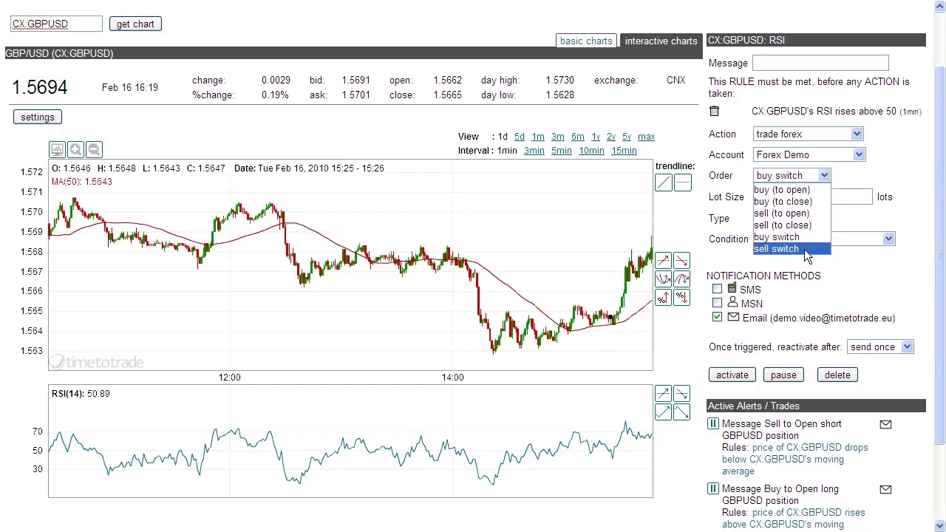
click(850, 181)
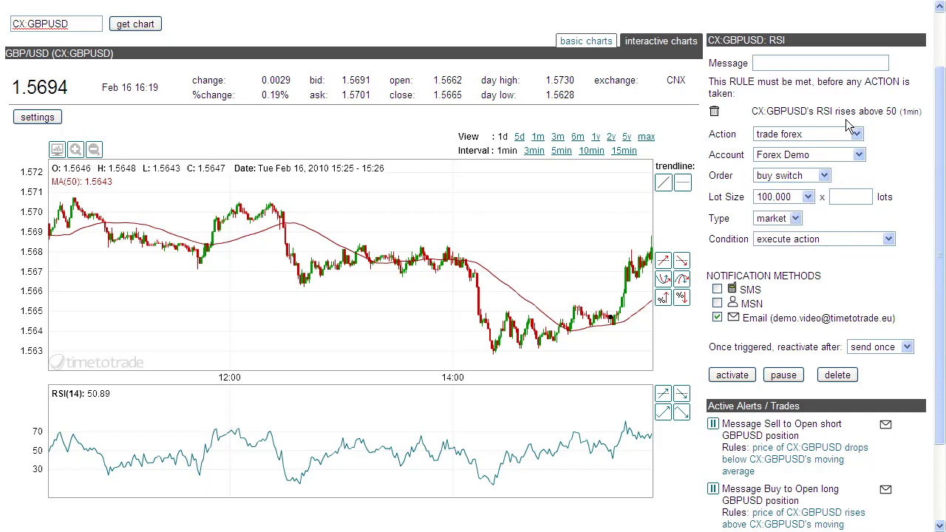
click(851, 197)
text(1)
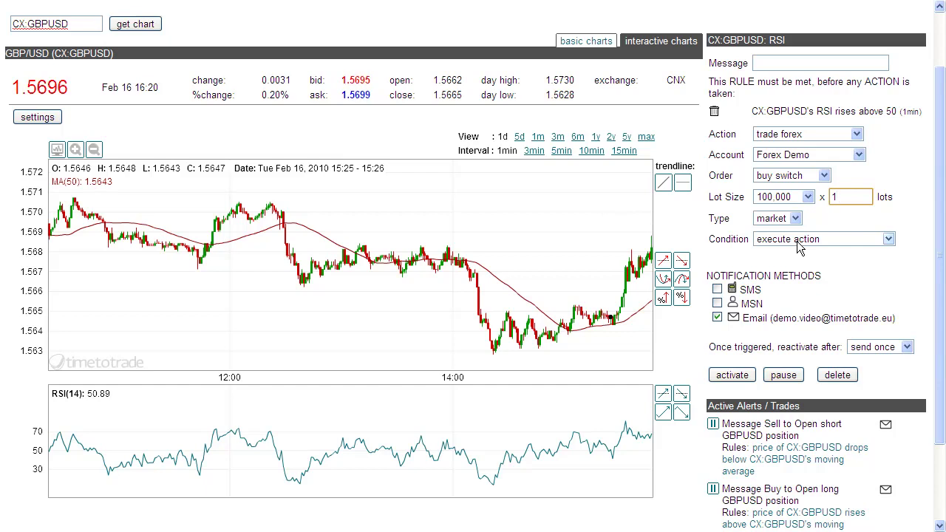
click(862, 347)
click(868, 373)
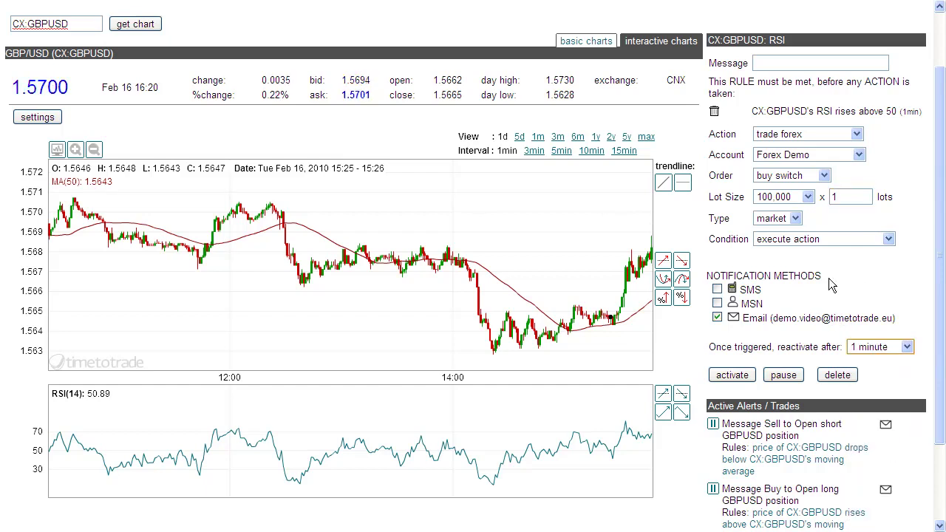
click(731, 374)
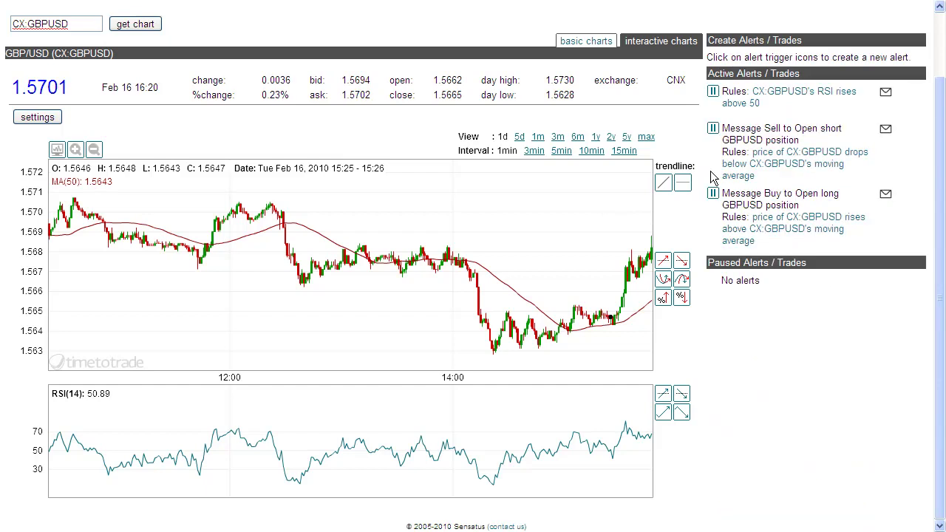
Pause the Sell to Open and Buy to Open alerts, then create an RSI drops-below-50 trigger
click(713, 129)
click(713, 130)
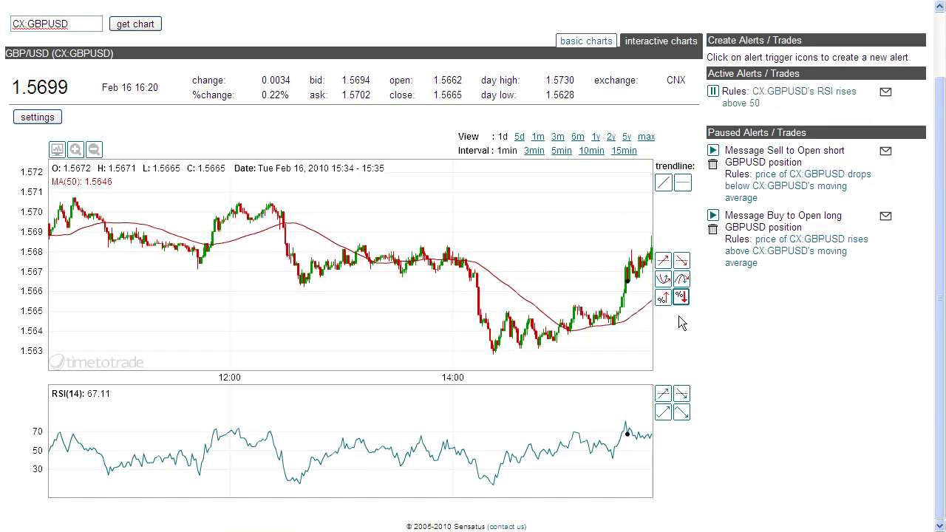
click(681, 393)
text(50)
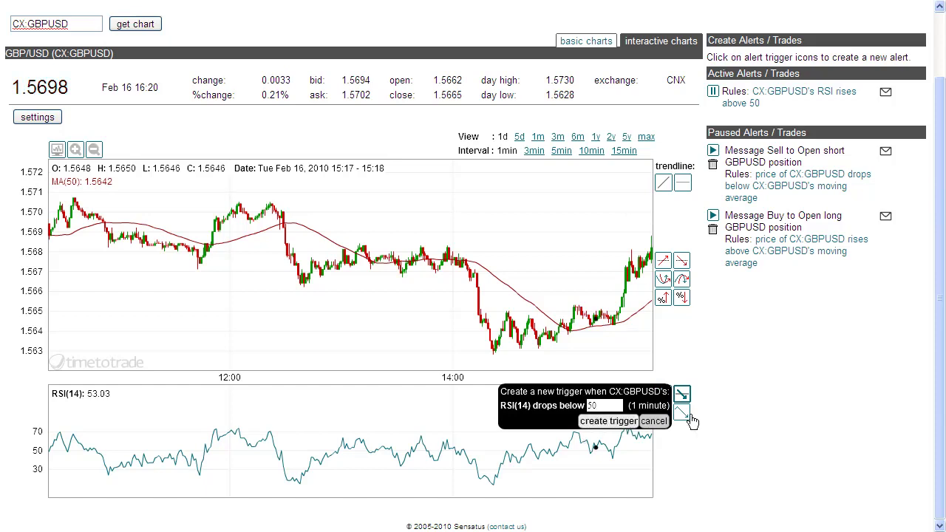
click(597, 422)
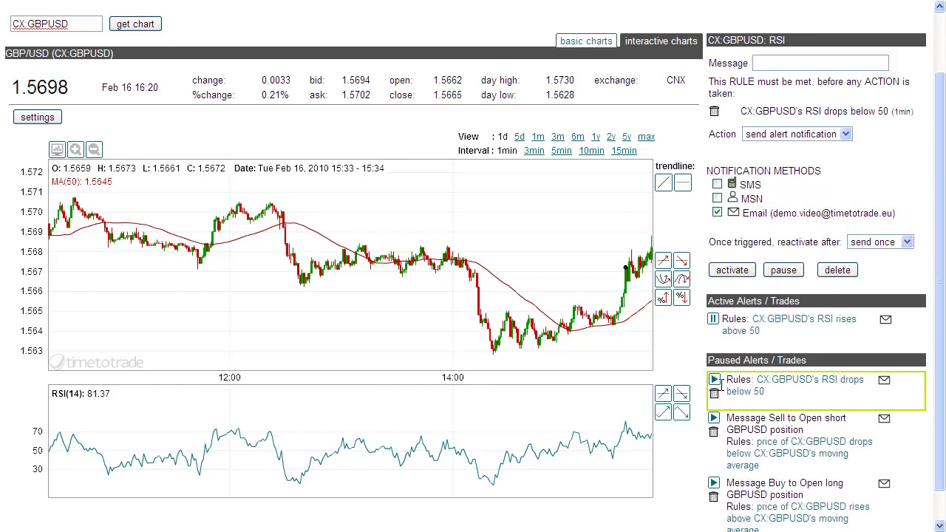
Make the RSI-below-50 rule trade forex with a sell switch order
click(795, 138)
click(783, 171)
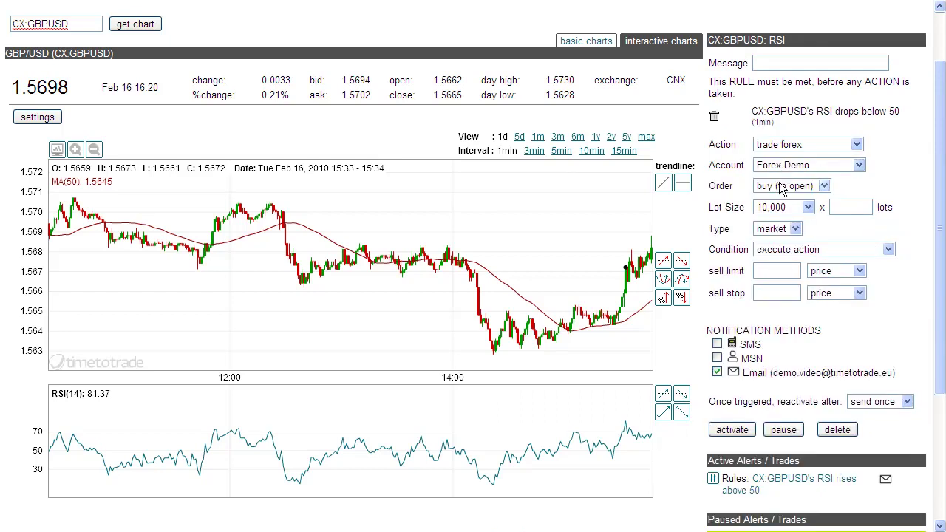
click(781, 188)
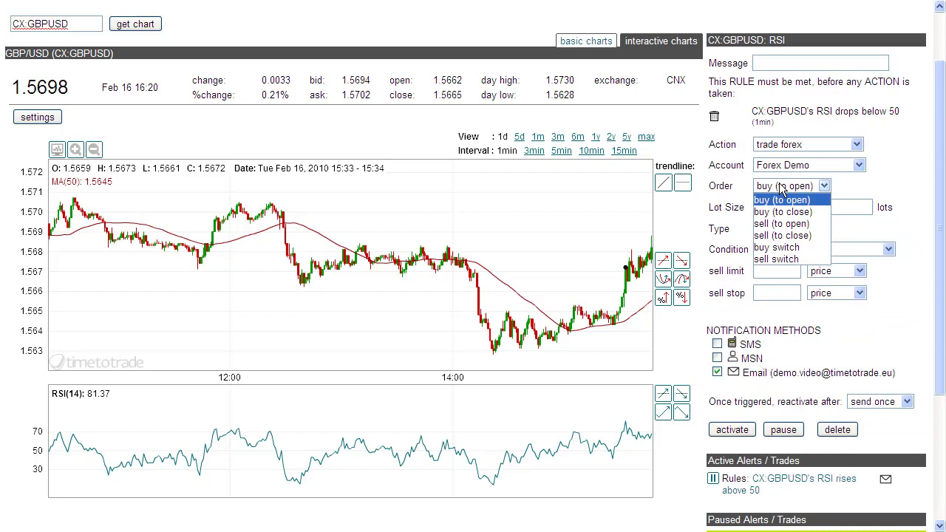
click(778, 260)
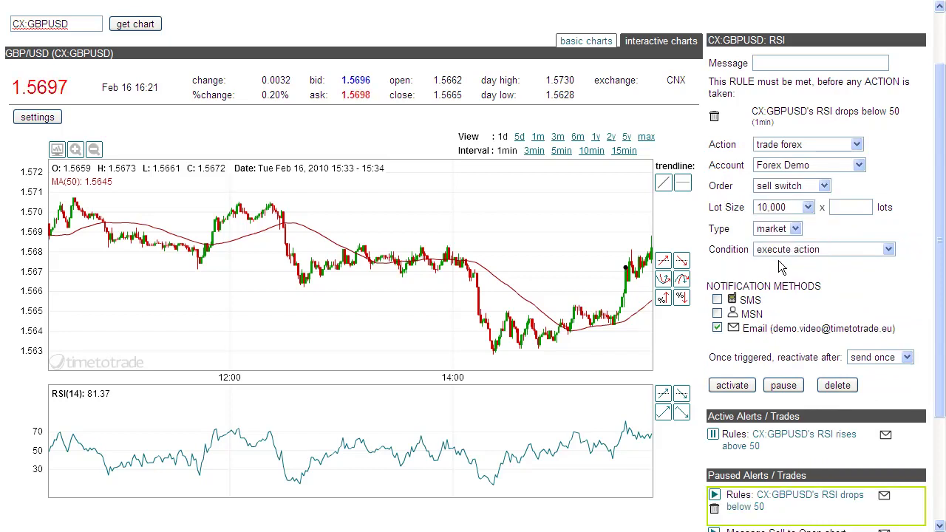
Set lot size 100,000 with 1 lot and reactivation after 1 minute
click(768, 207)
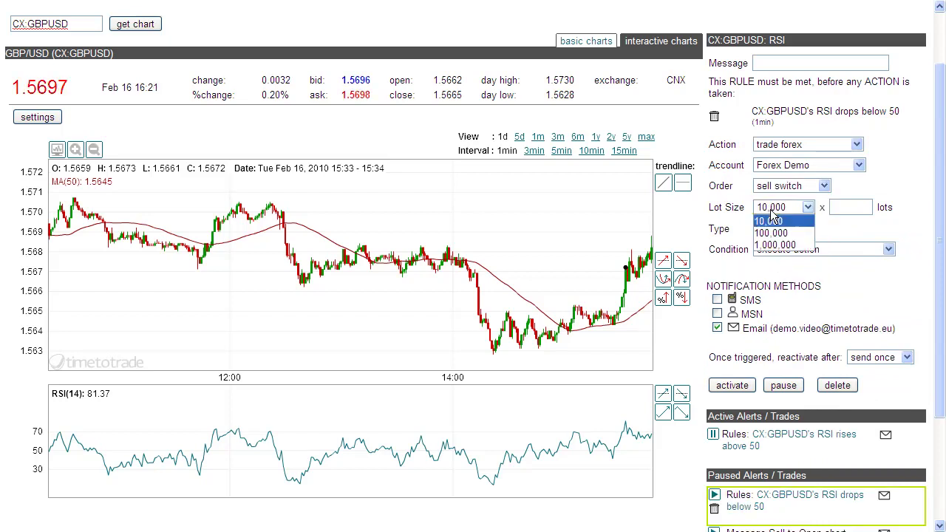
click(769, 233)
click(835, 207)
text(1)
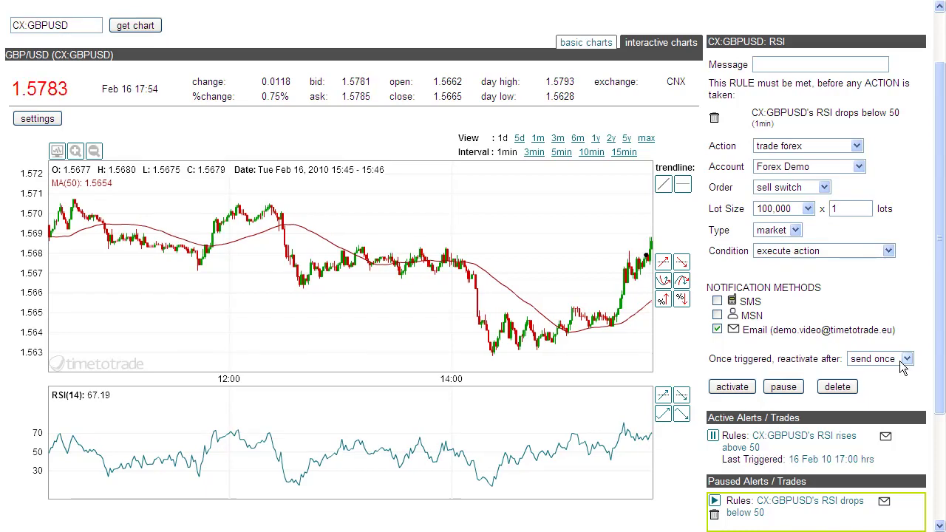
click(906, 359)
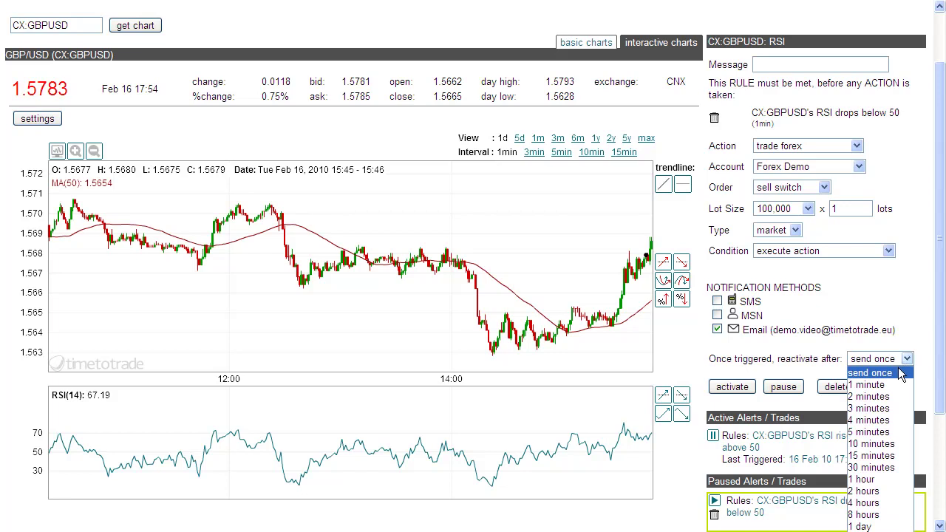
click(886, 391)
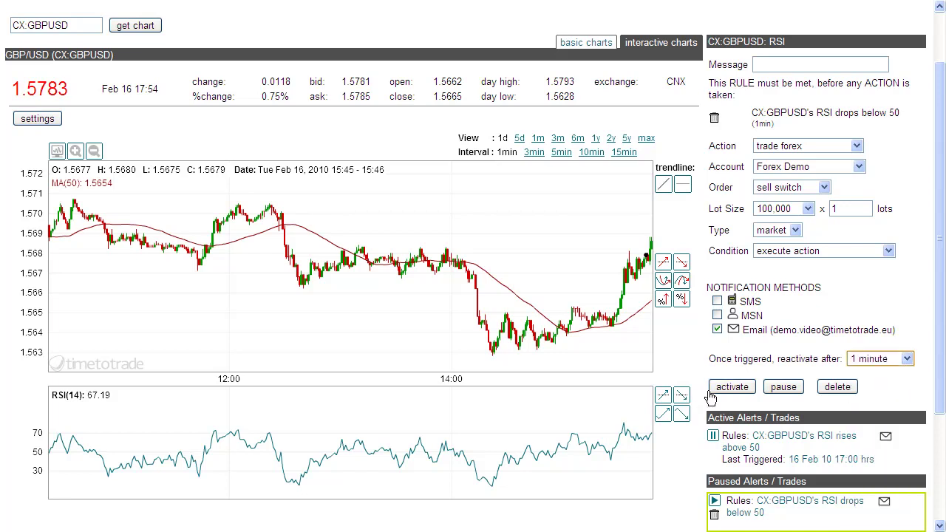